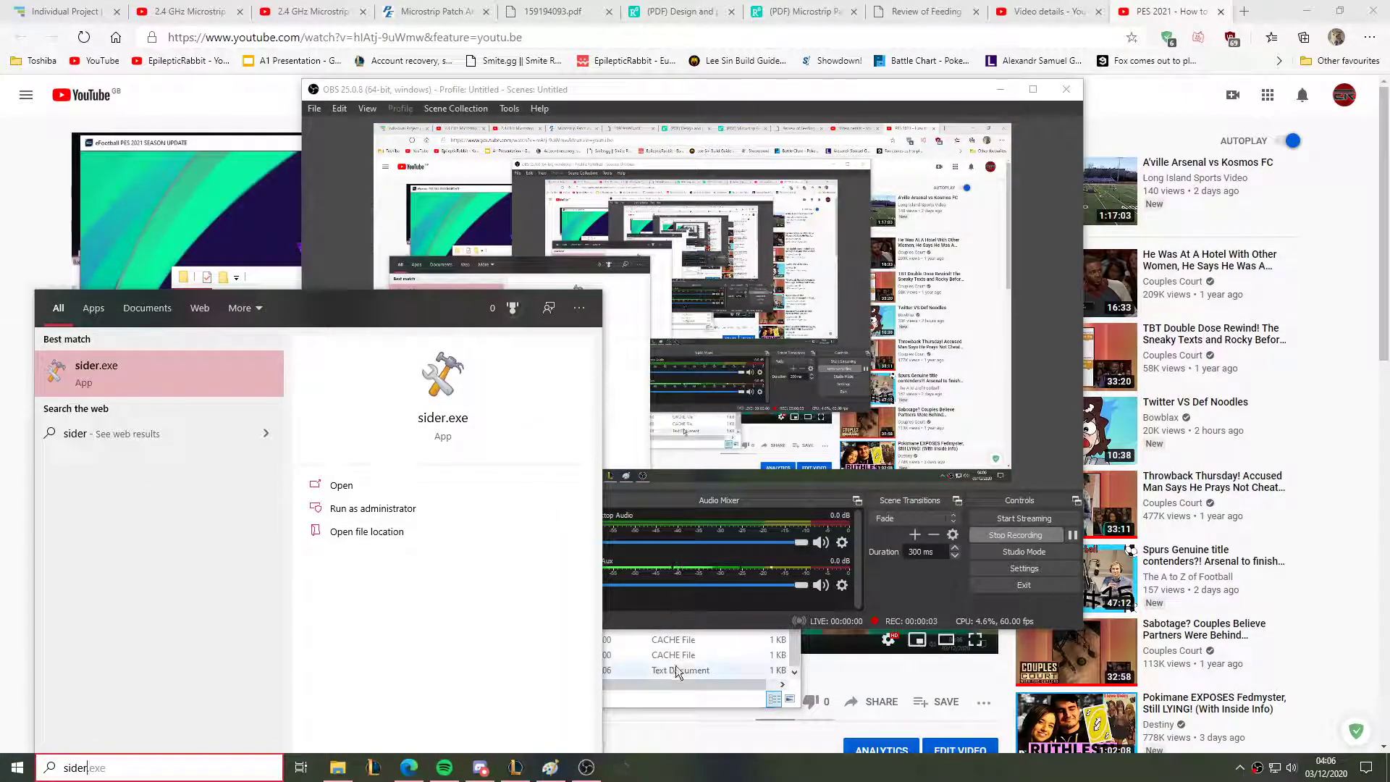
# Step: Close the finished browser tabs and minimize the browser to clear the desktop
pyautogui.click(1220, 13)
pyautogui.click(1221, 12)
pyautogui.click(1307, 10)
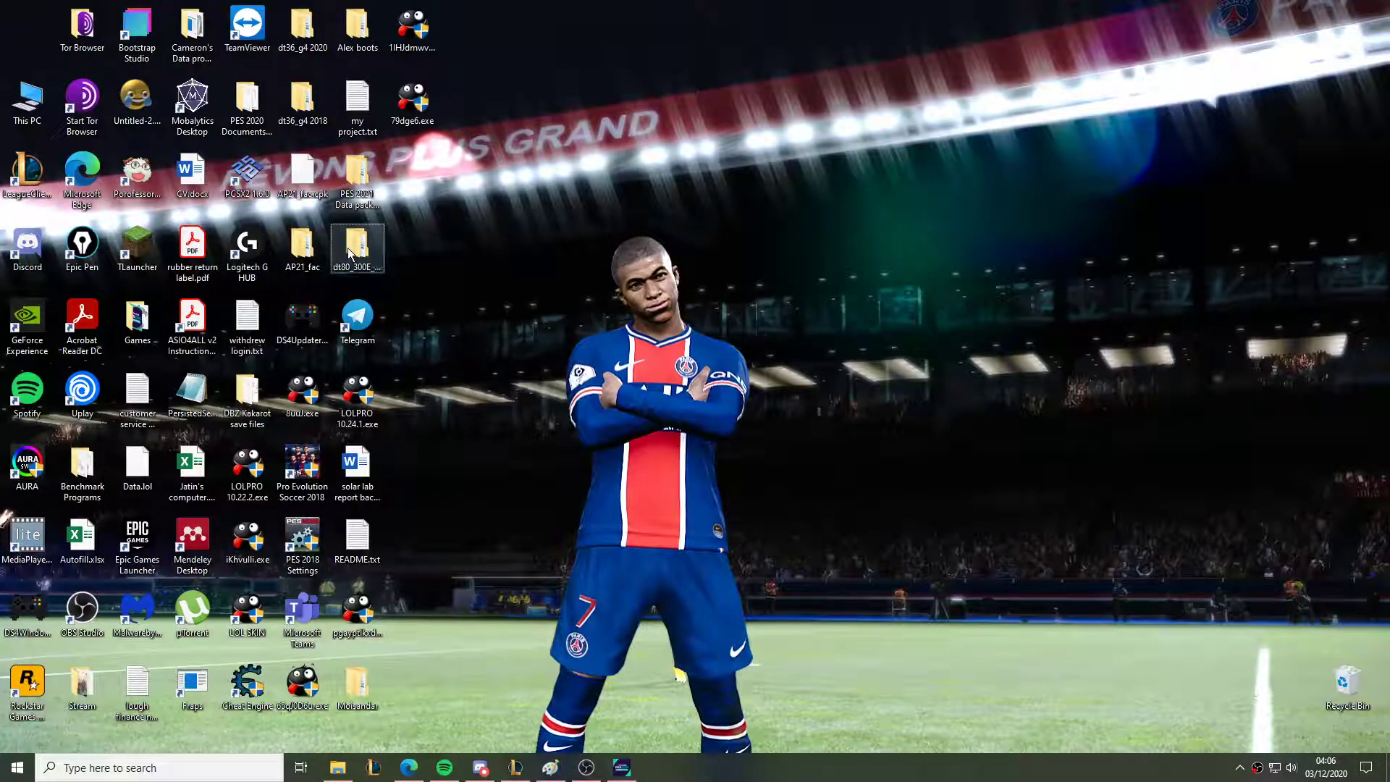
# Step: Look through the dt80_300E_x64 folder on the desktop and the content folder of eFootball PES 2021
pyautogui.press('Return')
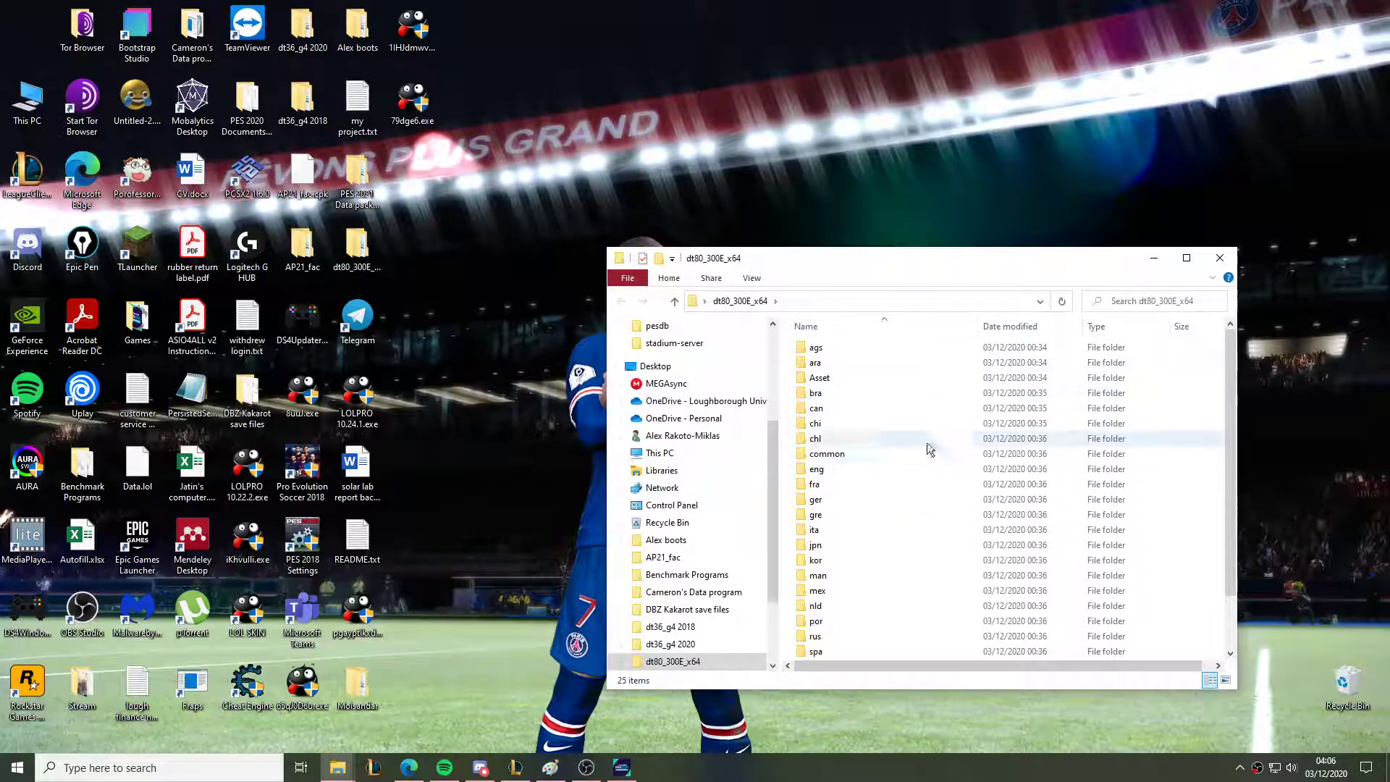
pyautogui.click(1219, 259)
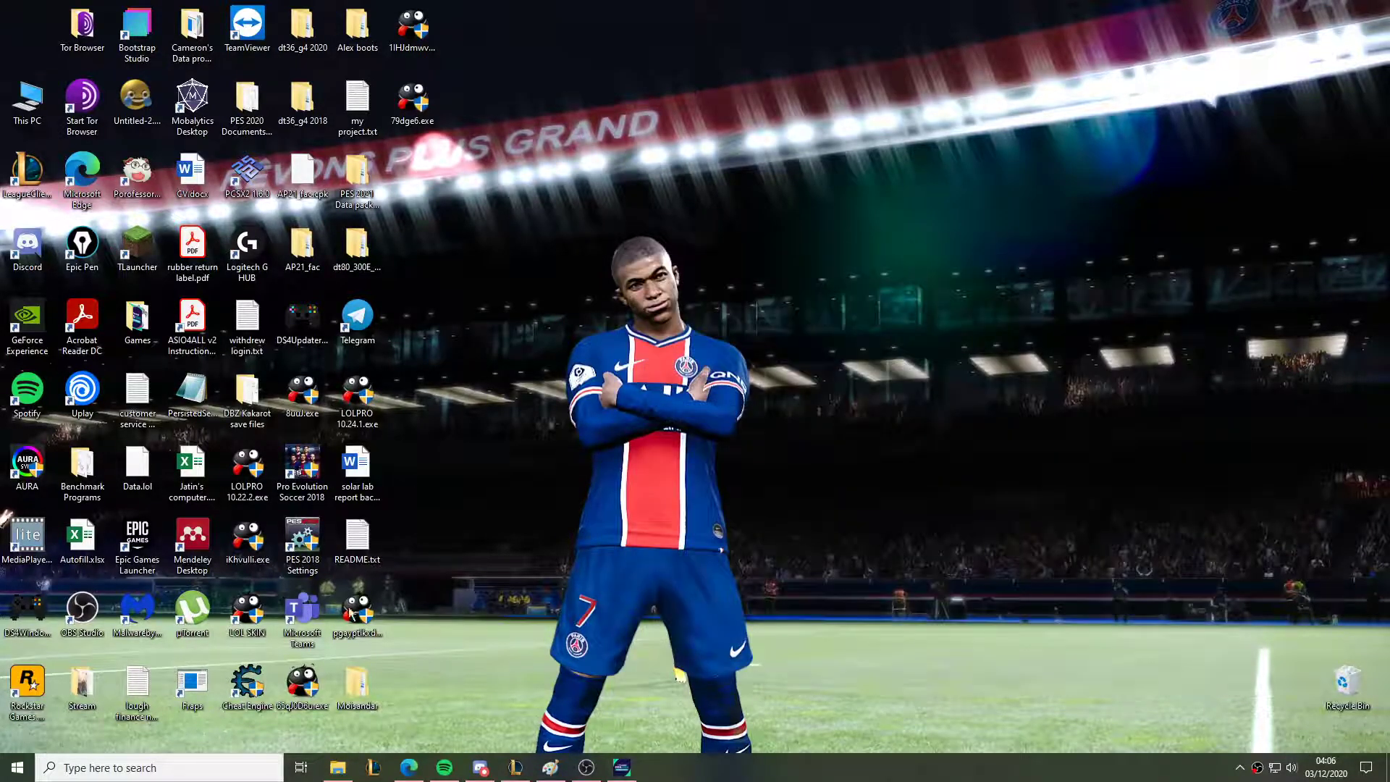
pyautogui.click(338, 769)
pyautogui.scroll(5, 427, 550)
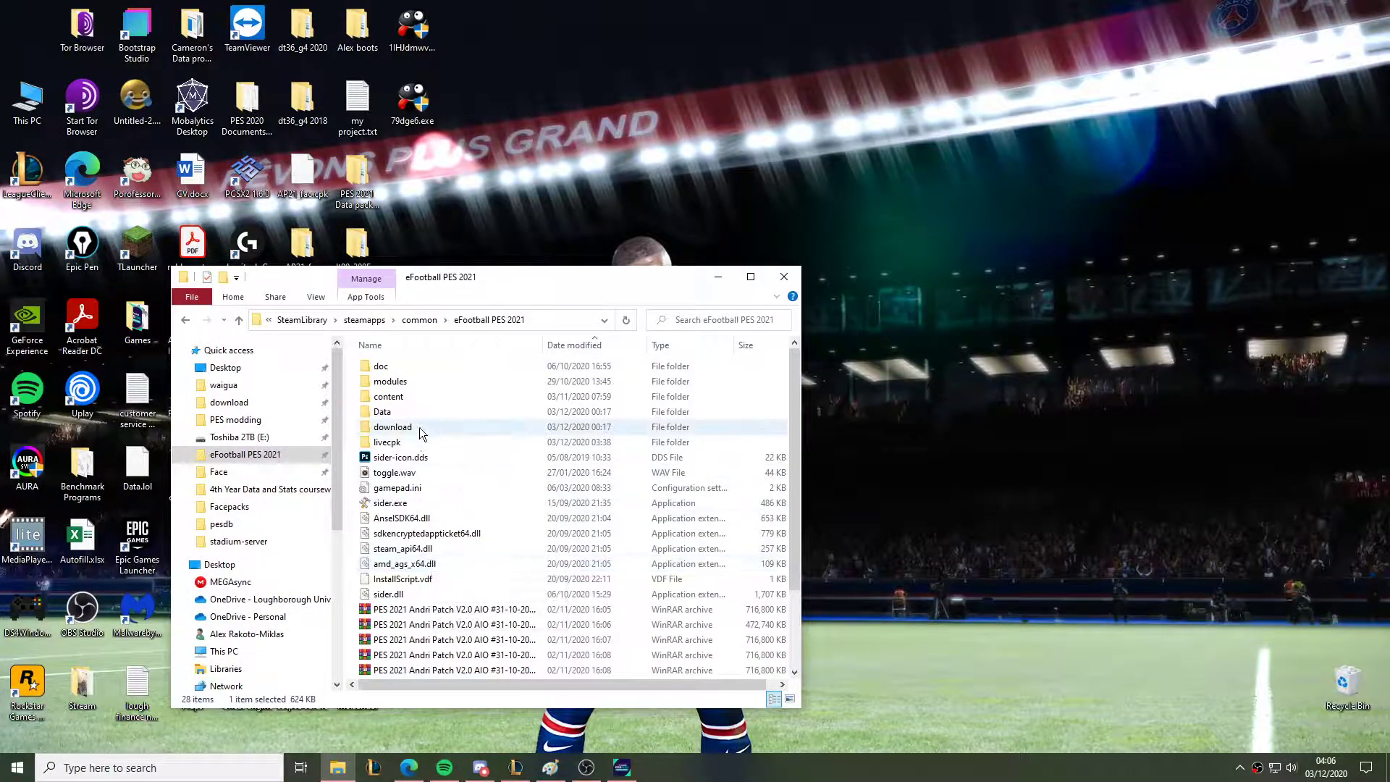
pyautogui.doubleClick(404, 398)
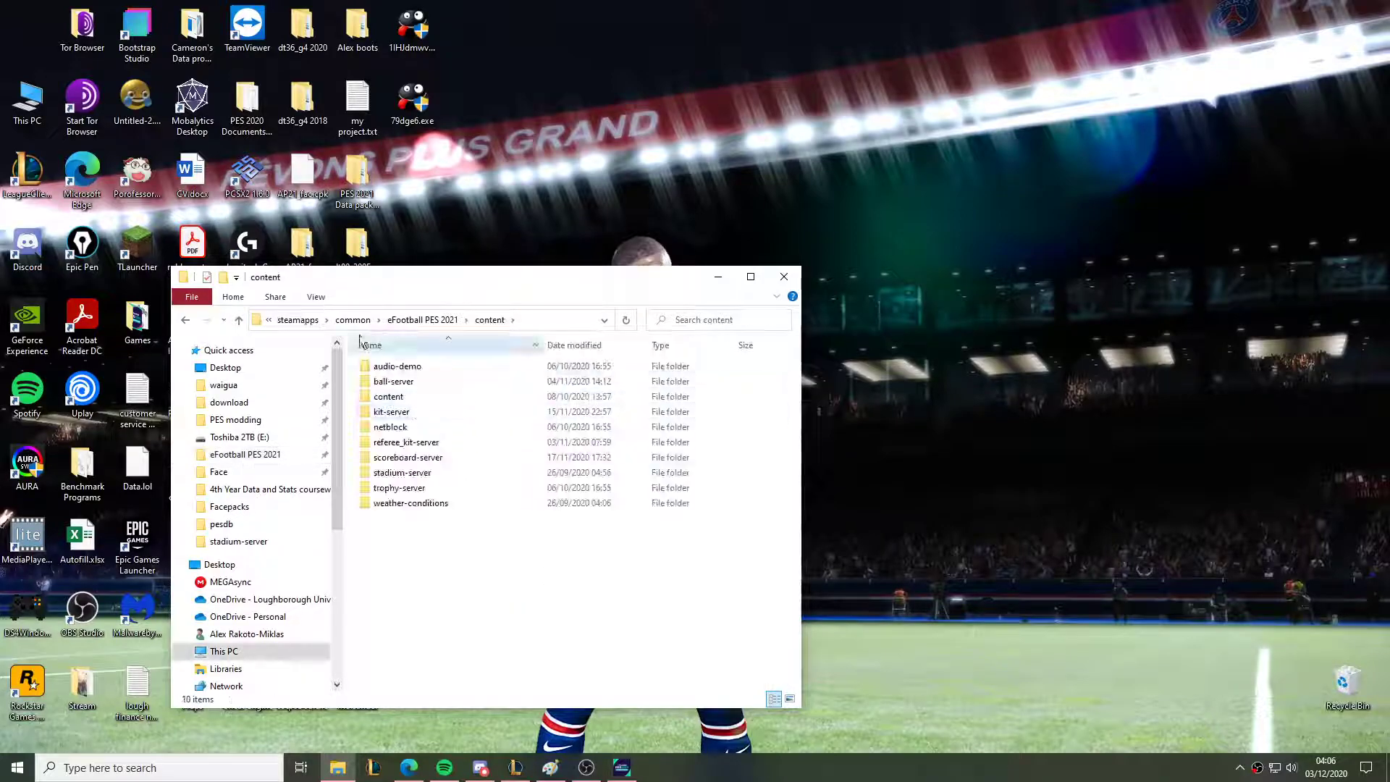
pyautogui.click(185, 320)
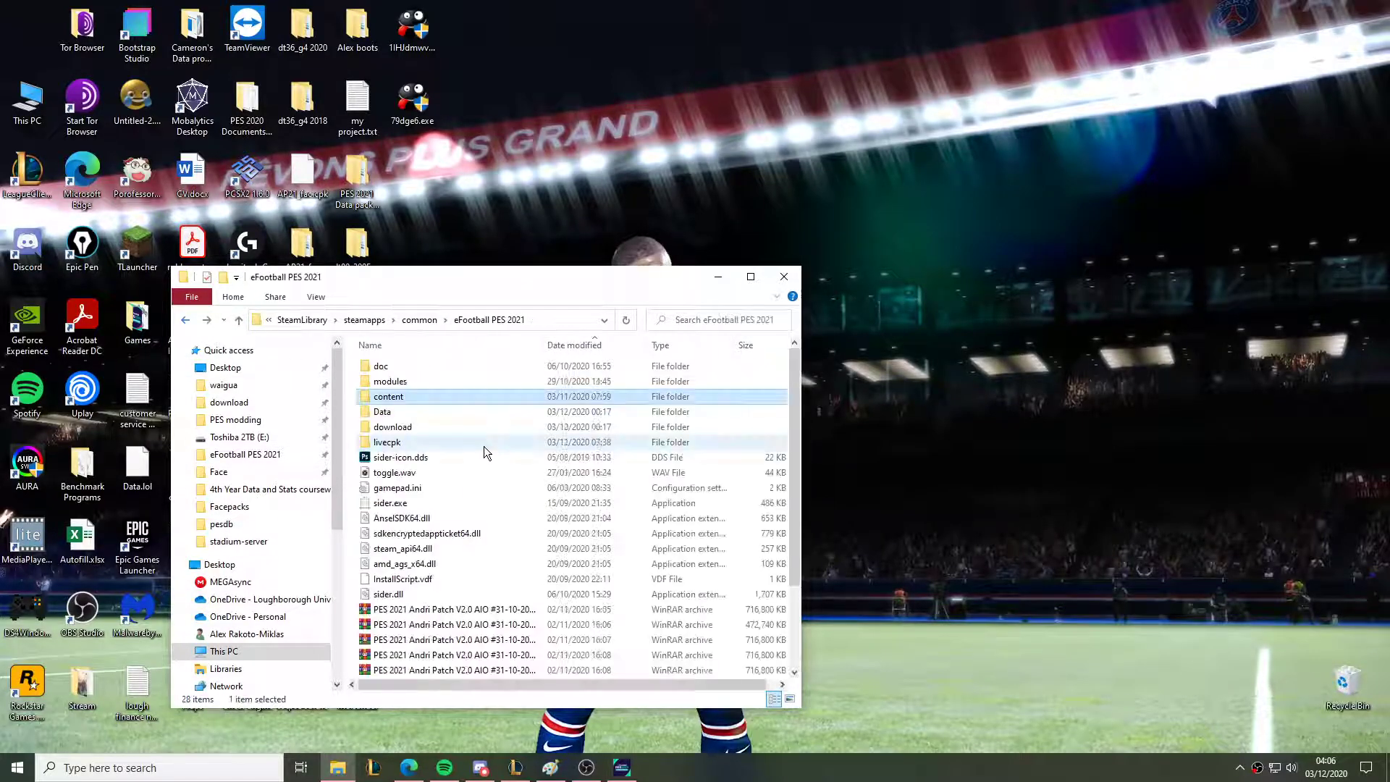
# Step: Browse the game's livecpk\boot-root\common\etc\pesdb folder and check the full path to its Boots.bin file
pyautogui.doubleClick(416, 442)
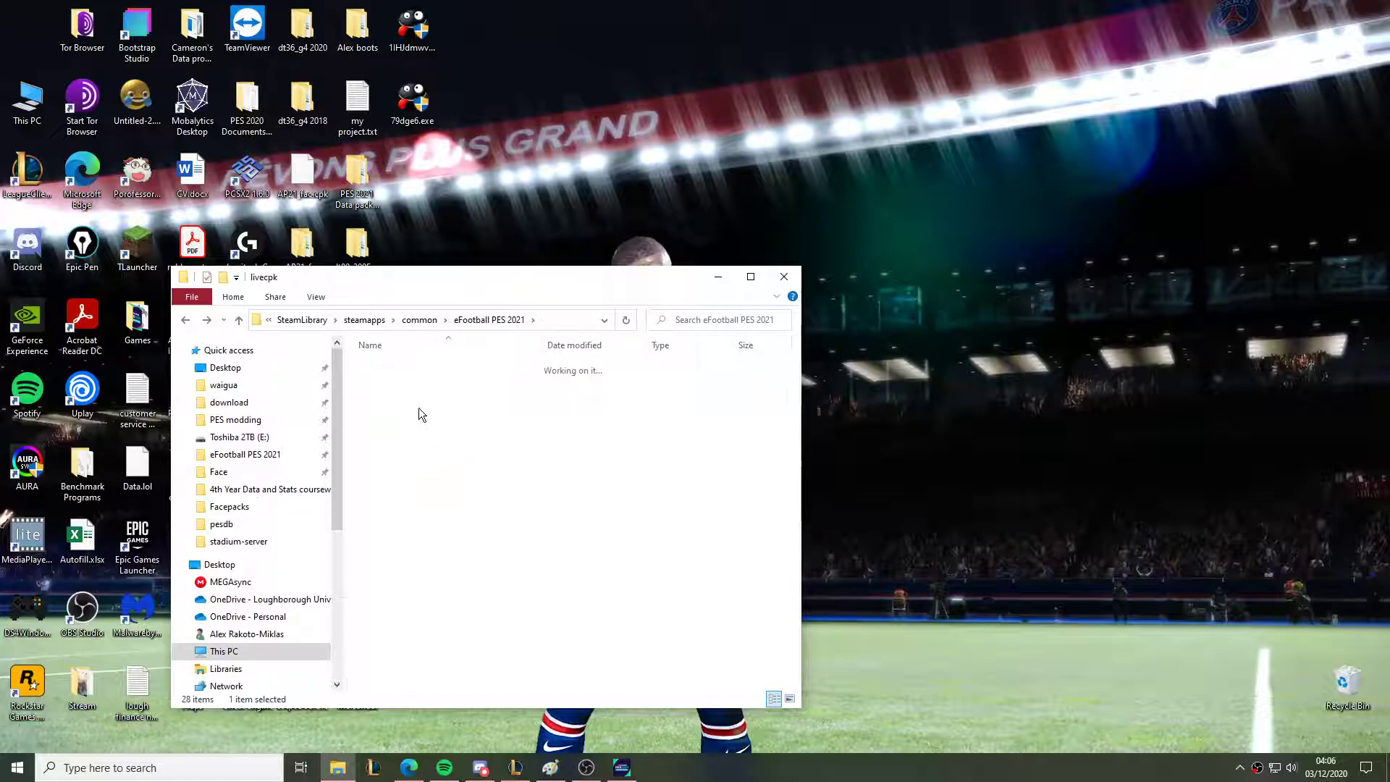
pyautogui.doubleClick(418, 398)
pyautogui.click(399, 369)
pyautogui.doubleClick(400, 370)
pyautogui.click(185, 320)
pyautogui.click(410, 387)
pyautogui.doubleClick(410, 386)
pyautogui.doubleClick(416, 382)
pyautogui.doubleClick(399, 367)
pyautogui.click(500, 321)
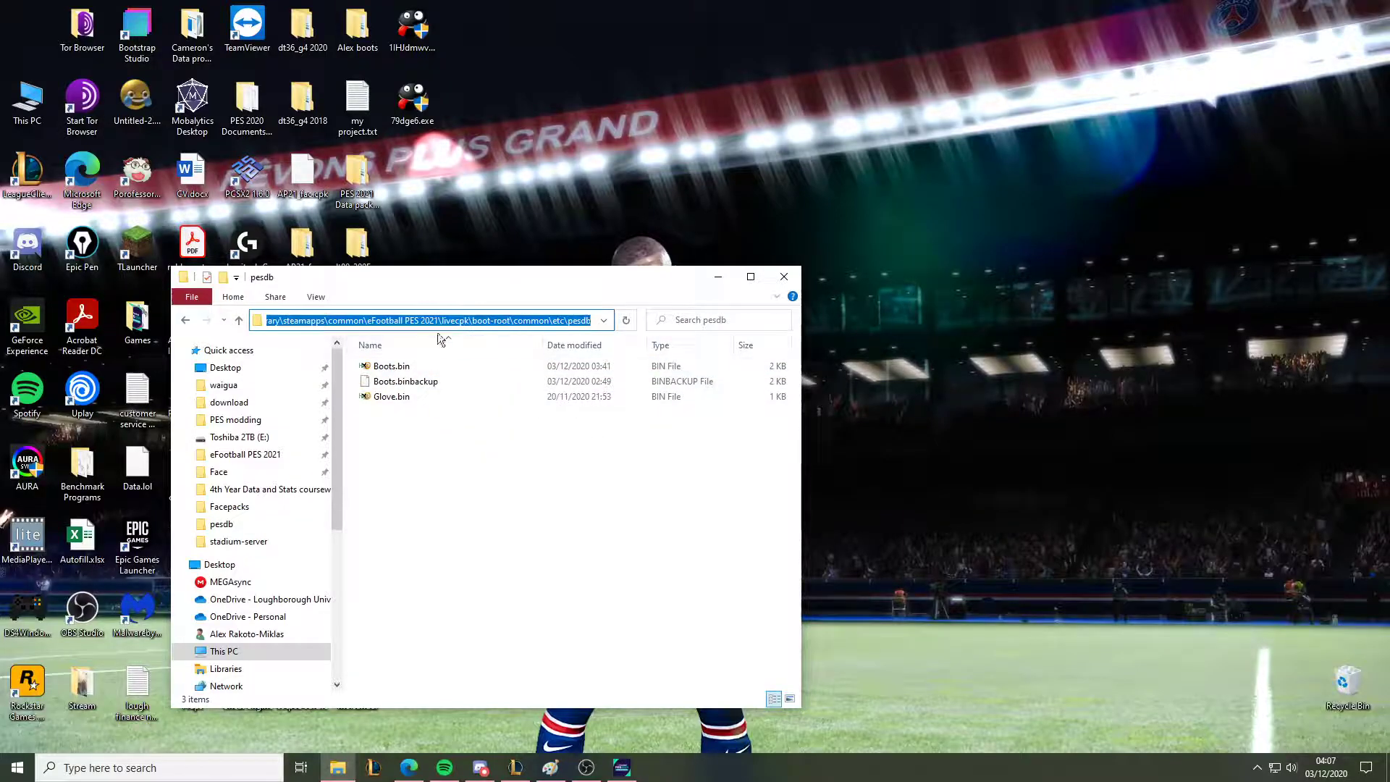
pyautogui.click(456, 323)
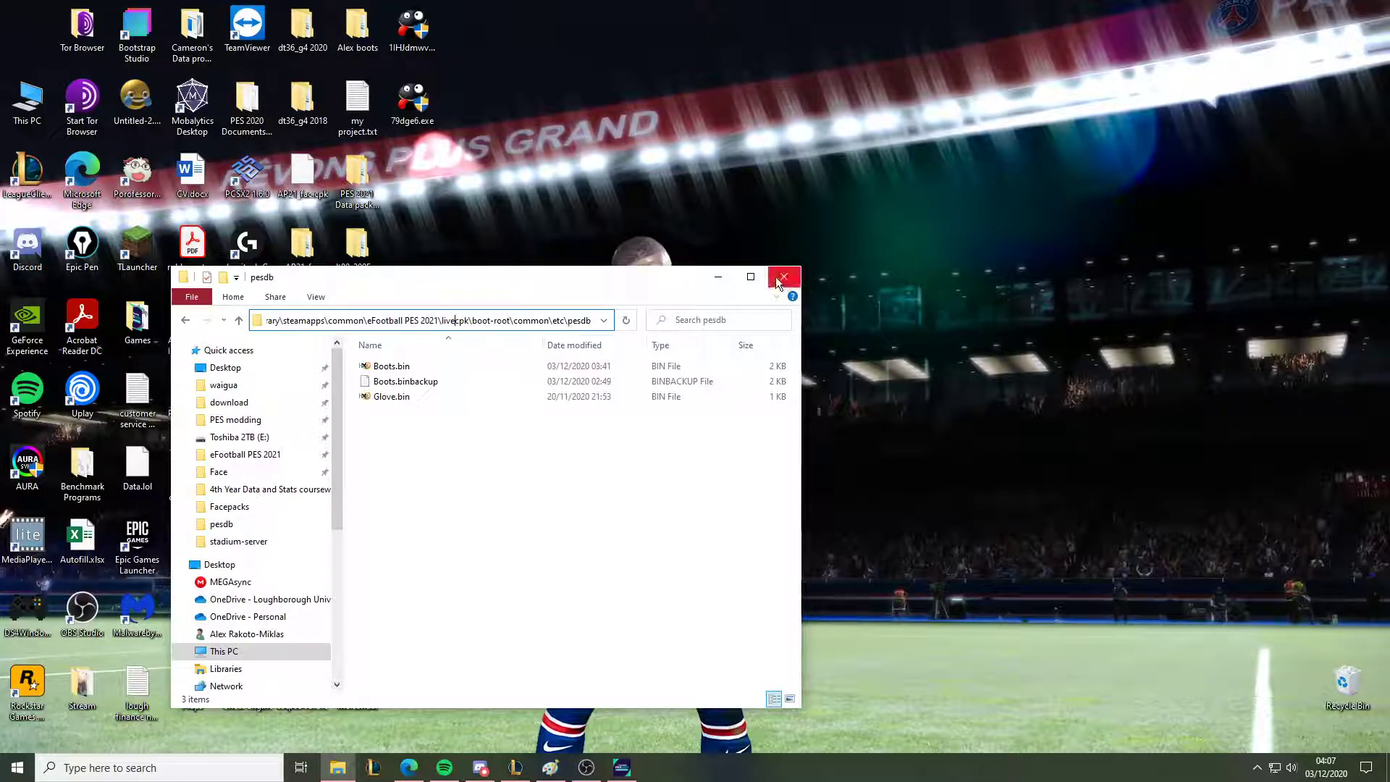
# Step: Launch PES2020Editor.exe from PES modding\Tools\Pes 2020 Editor V0.11.5, log in with the remembered account and enter the editor
pyautogui.click(185, 320)
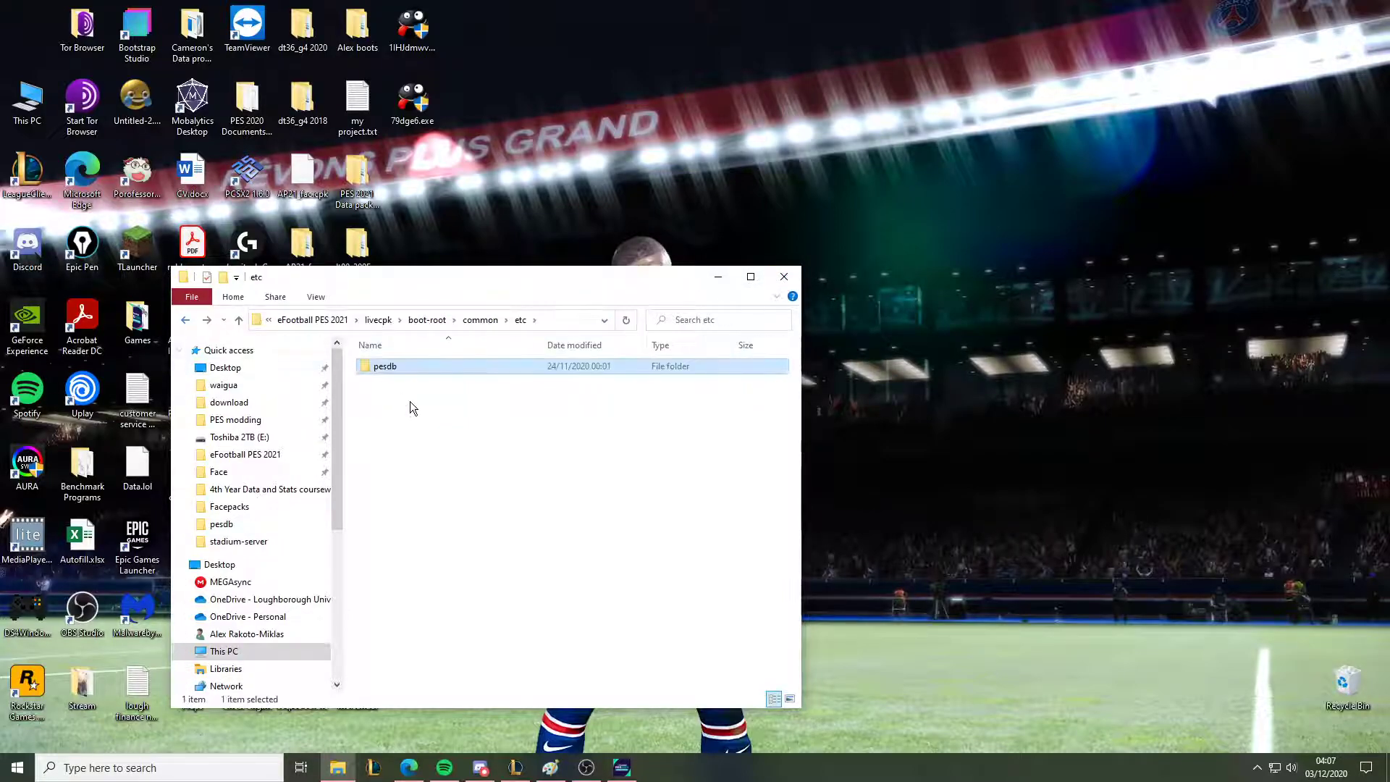
pyautogui.click(323, 321)
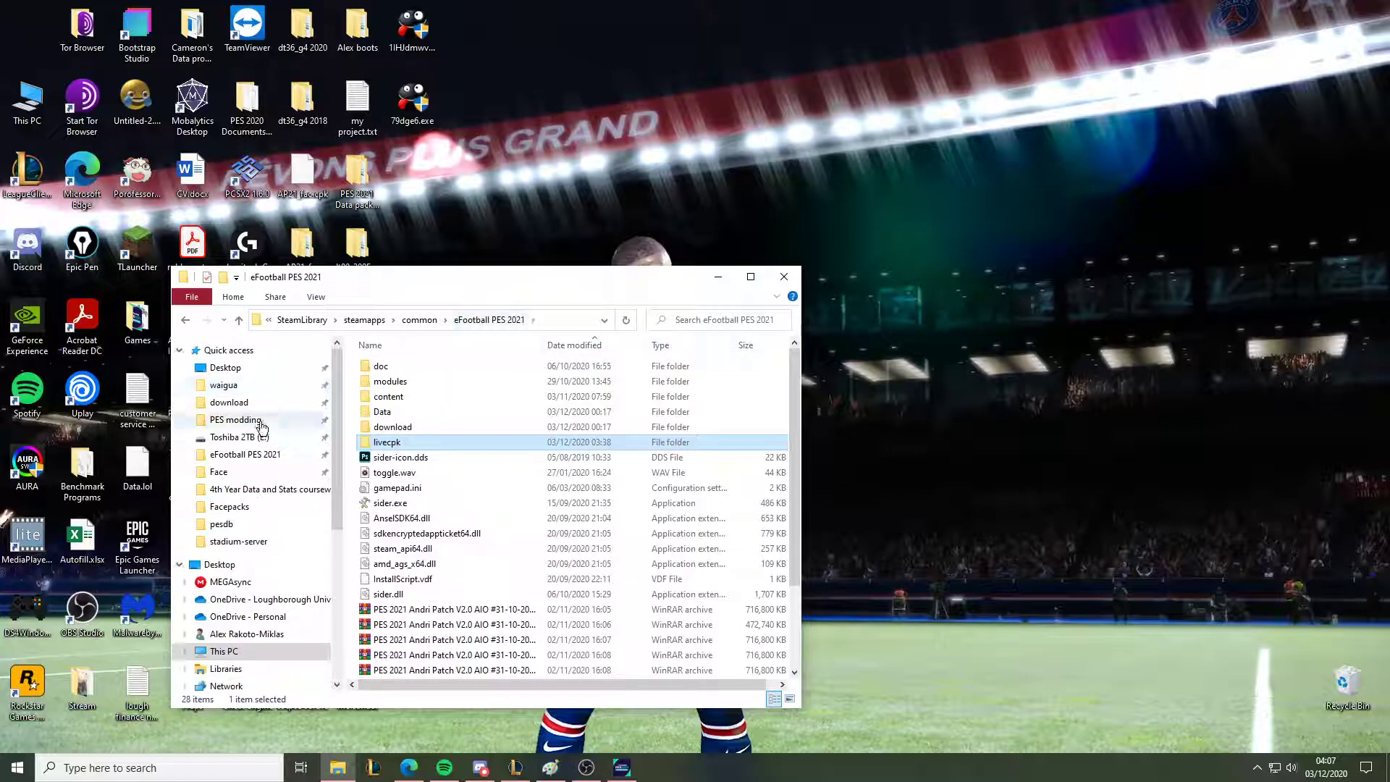
pyautogui.click(238, 419)
pyautogui.doubleClick(423, 401)
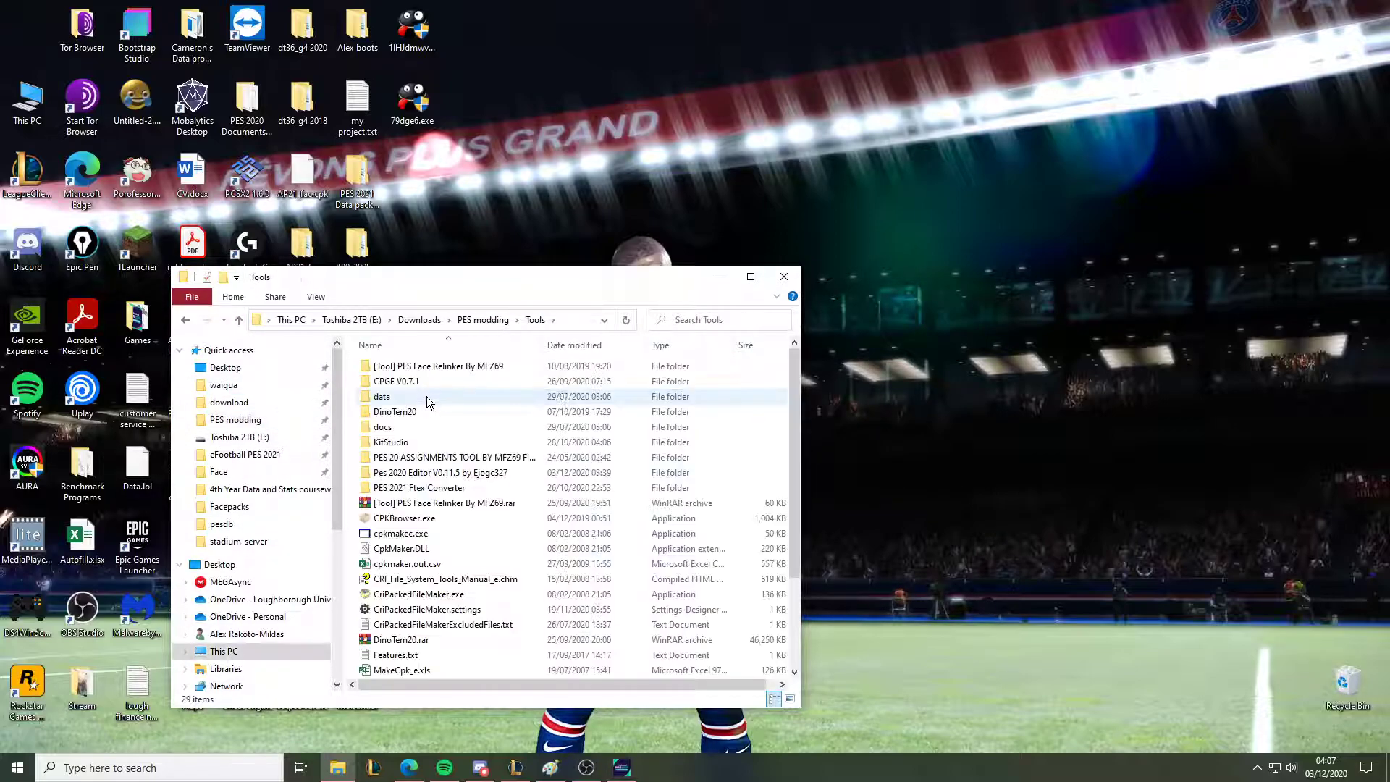
pyautogui.doubleClick(450, 472)
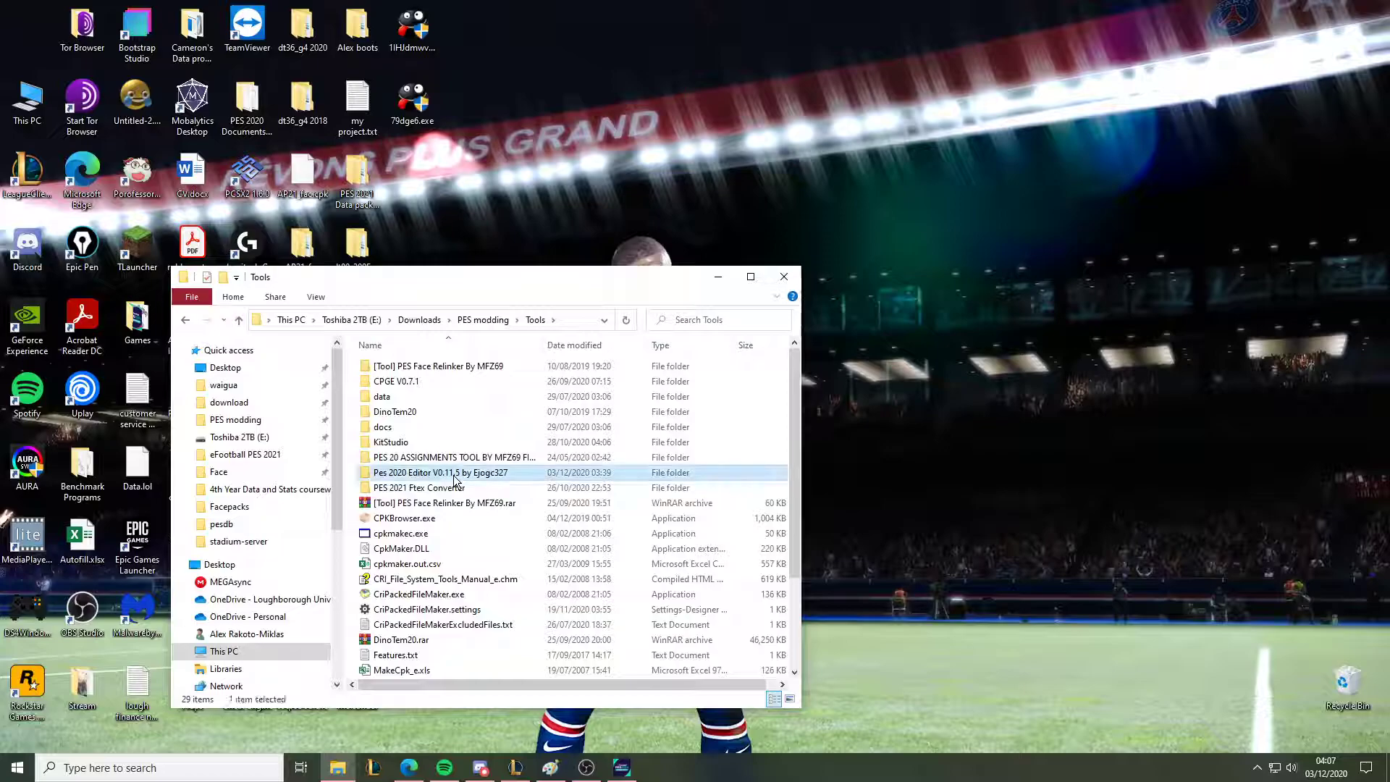
pyautogui.doubleClick(424, 579)
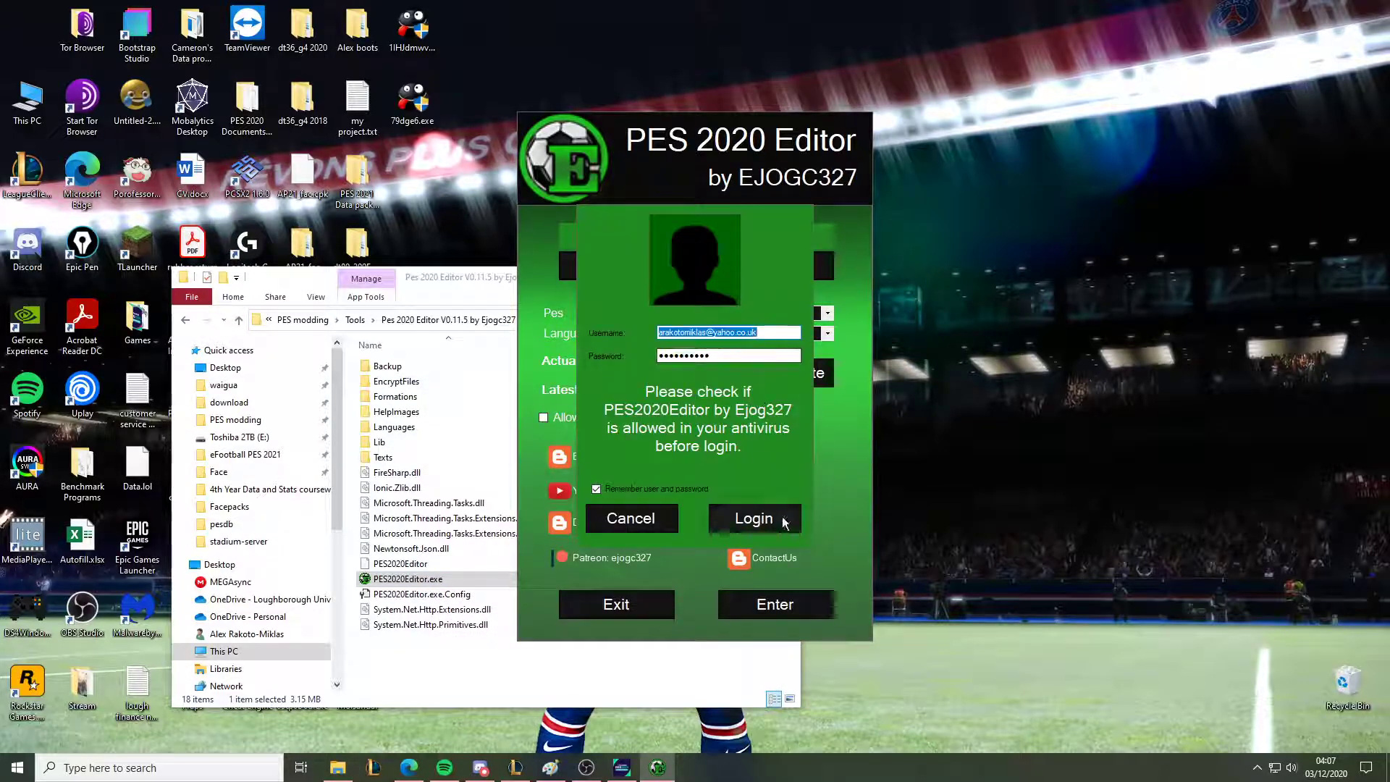
pyautogui.click(750, 518)
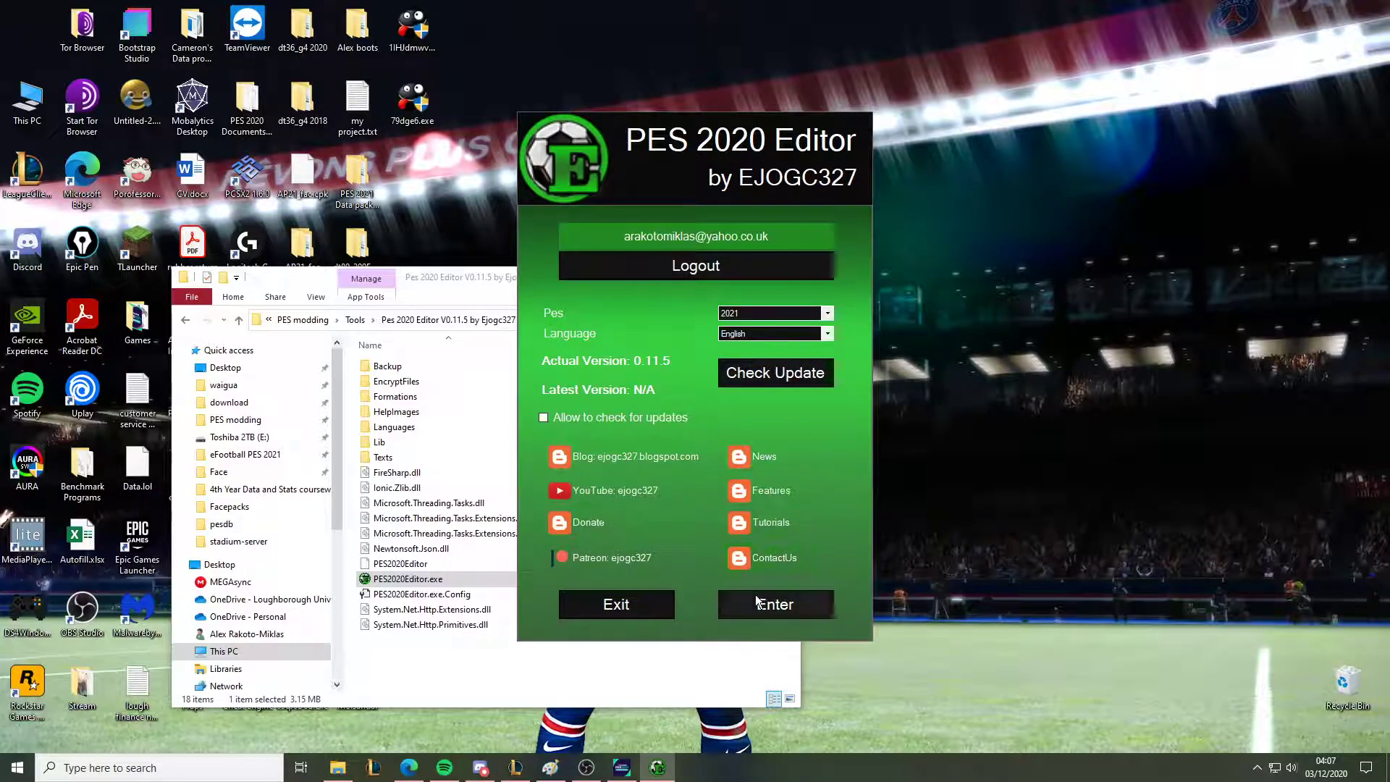
pyautogui.click(818, 608)
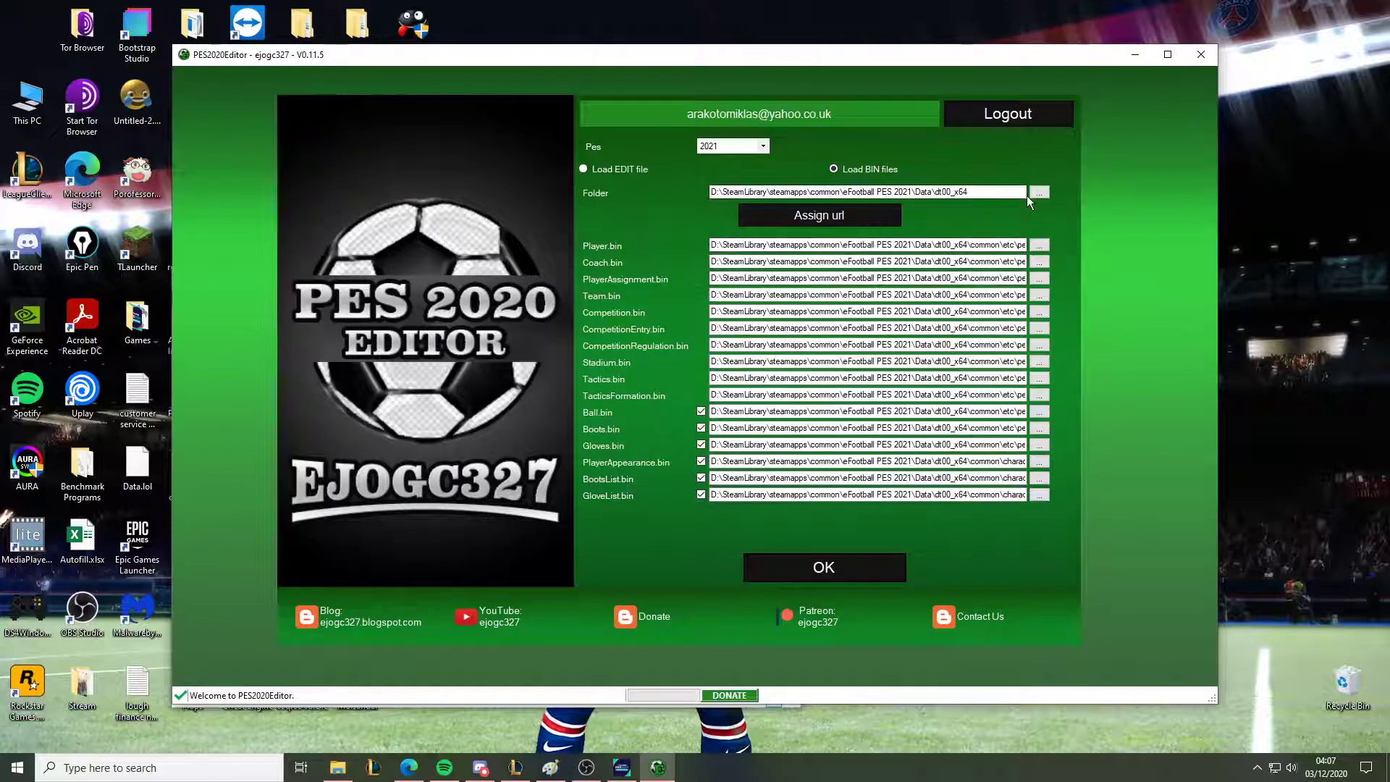
# Step: Clear the data folder path and reapply it so the BIN file entries lose their folder prefix
pyautogui.moveTo(1021, 192); pyautogui.dragTo(763, 192)
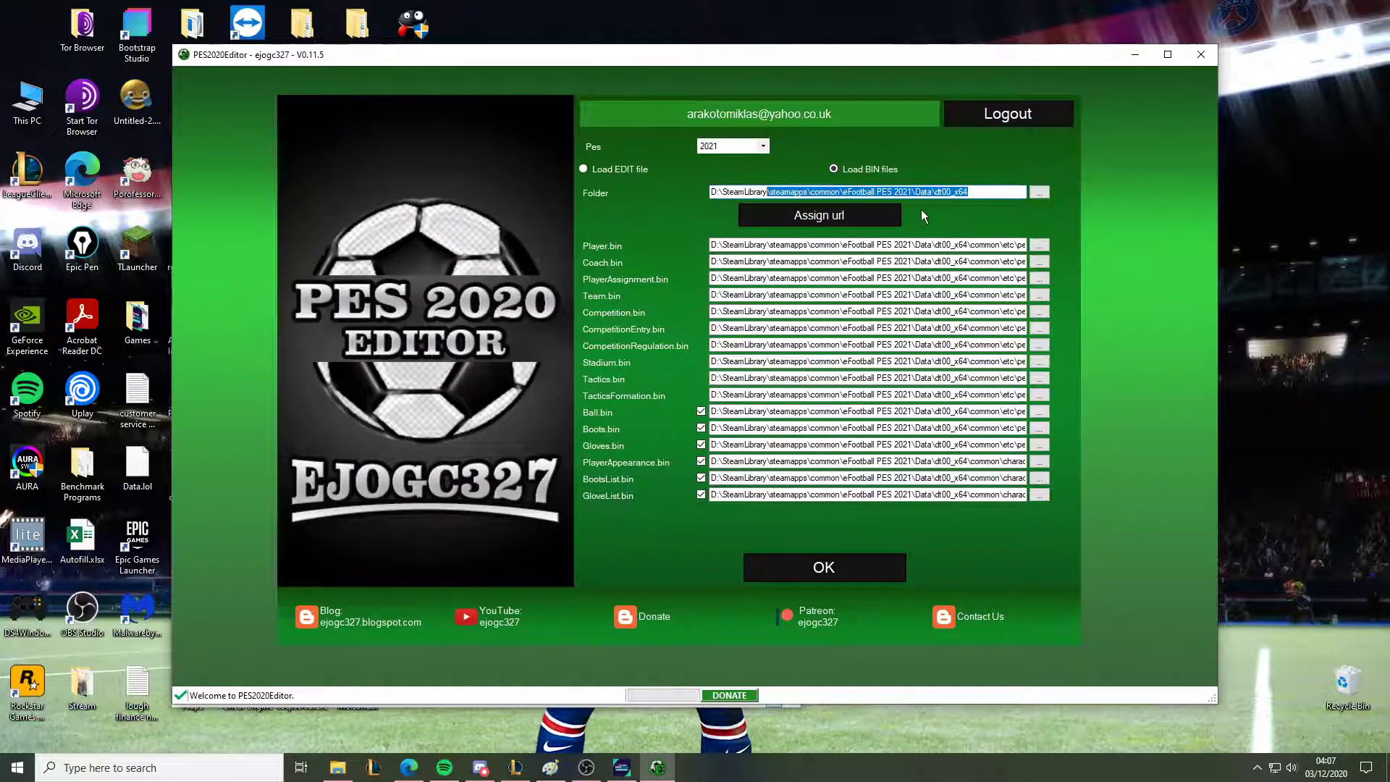
pyautogui.hotkey('ctrl', 'a')
pyautogui.press('BackSpace')
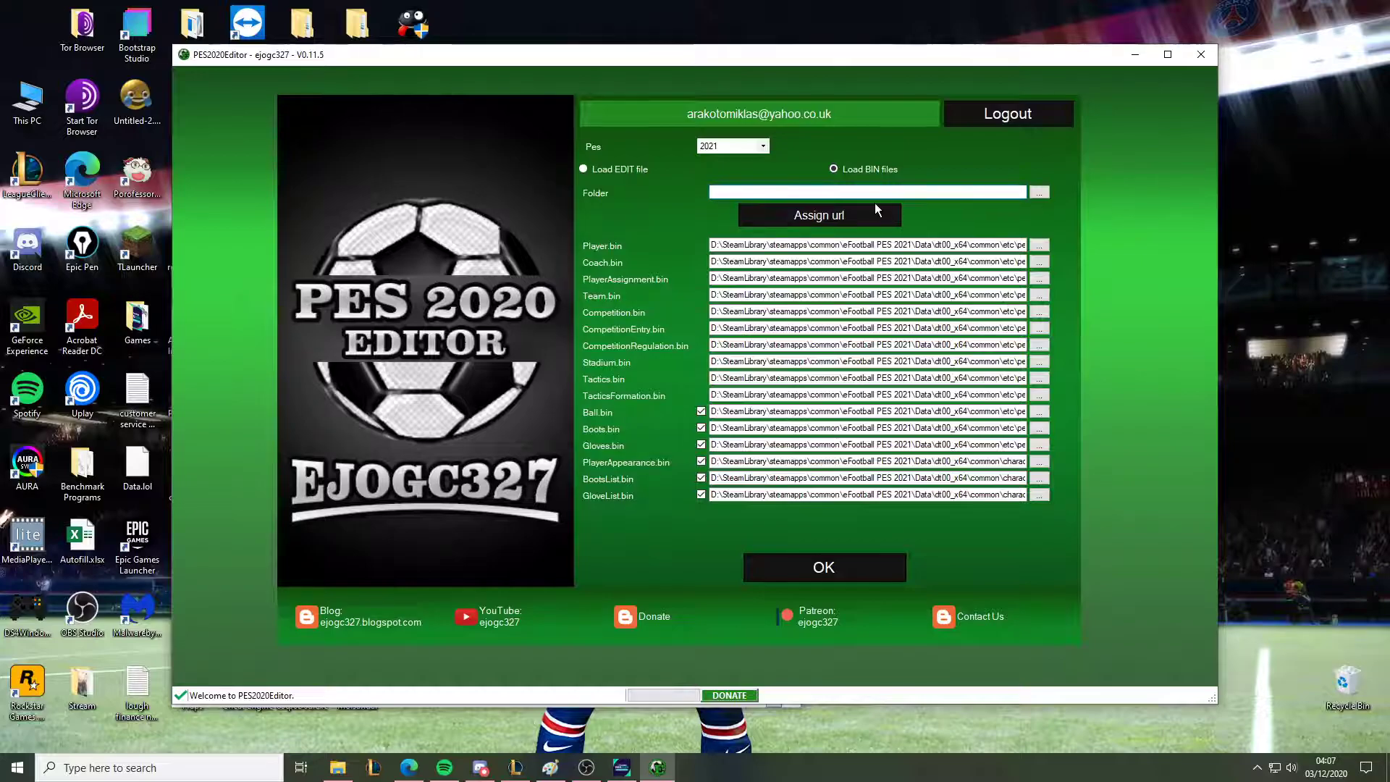
pyautogui.click(875, 212)
# Step: Set the data folder to D:\SteamLibrary\steamapps\common\eFootball PES 2021\Data\dt00_x64 and assign that path to all BIN files
pyautogui.click(1038, 191)
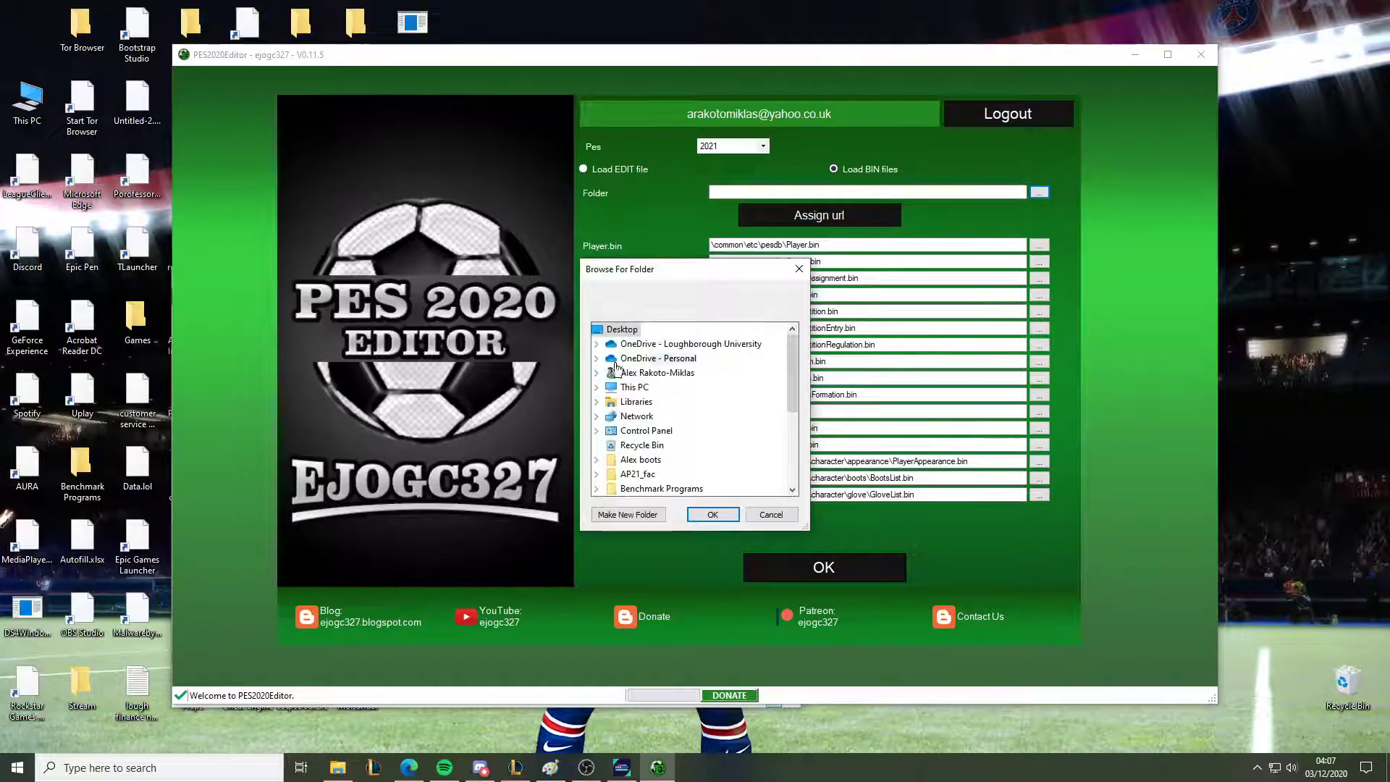
pyautogui.scroll(-5, 650, 433)
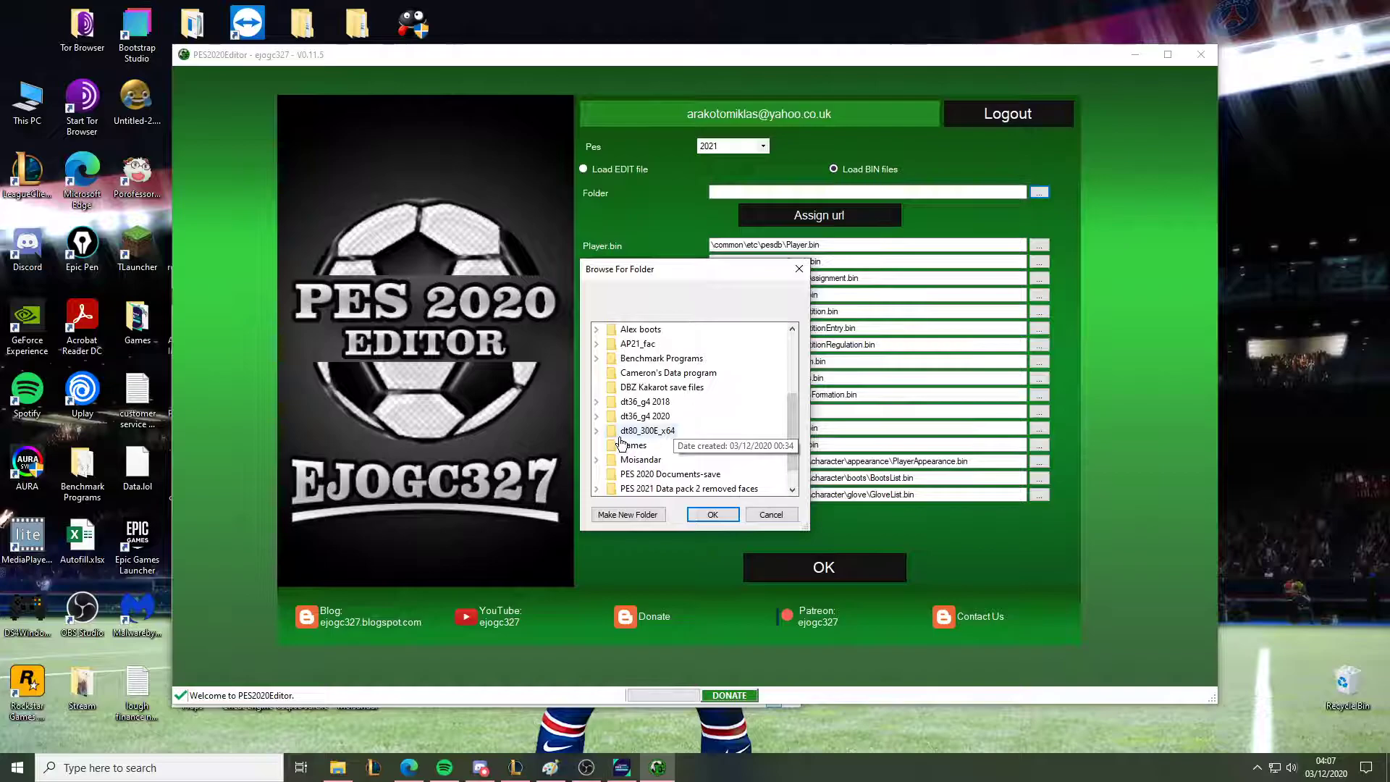
pyautogui.scroll(1, 706, 477)
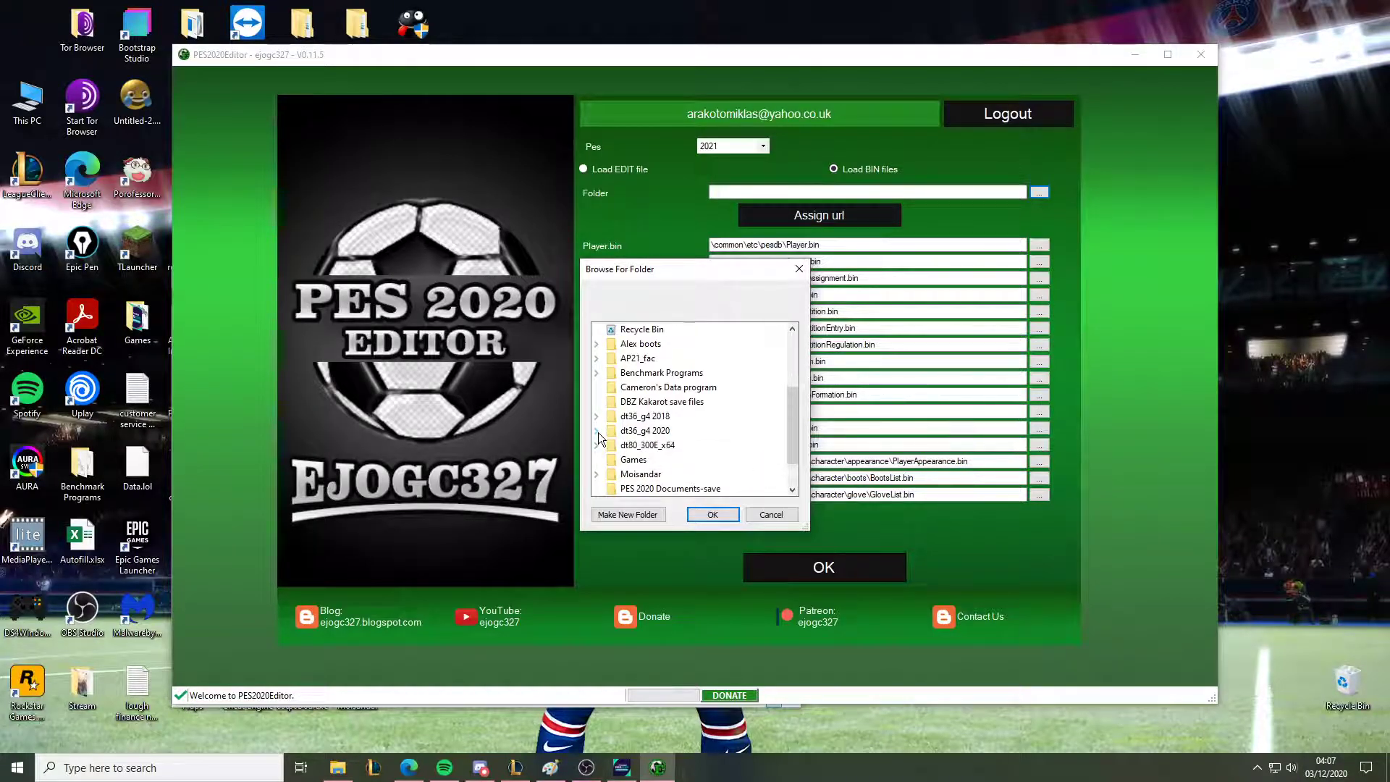
pyautogui.scroll(-1, 599, 445)
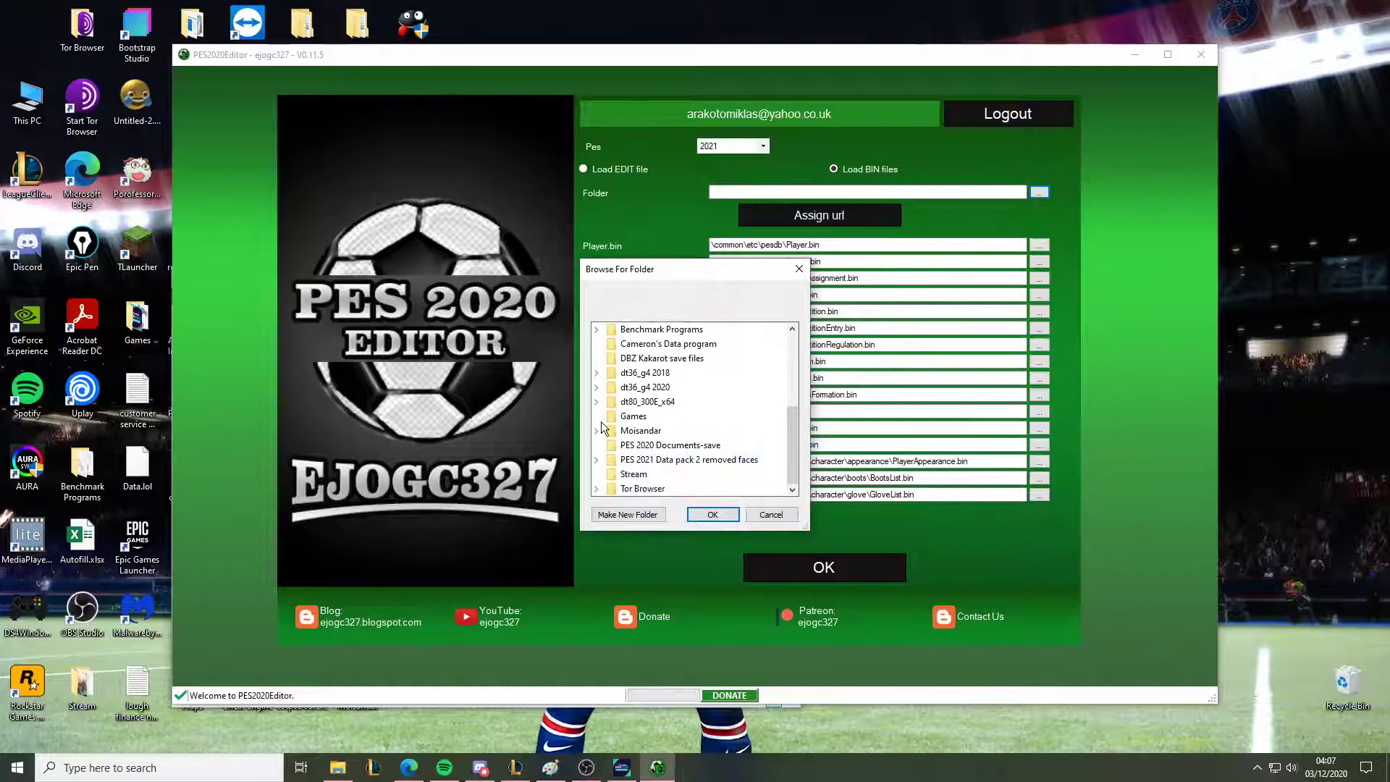
pyautogui.scroll(4, 608, 427)
pyautogui.click(597, 388)
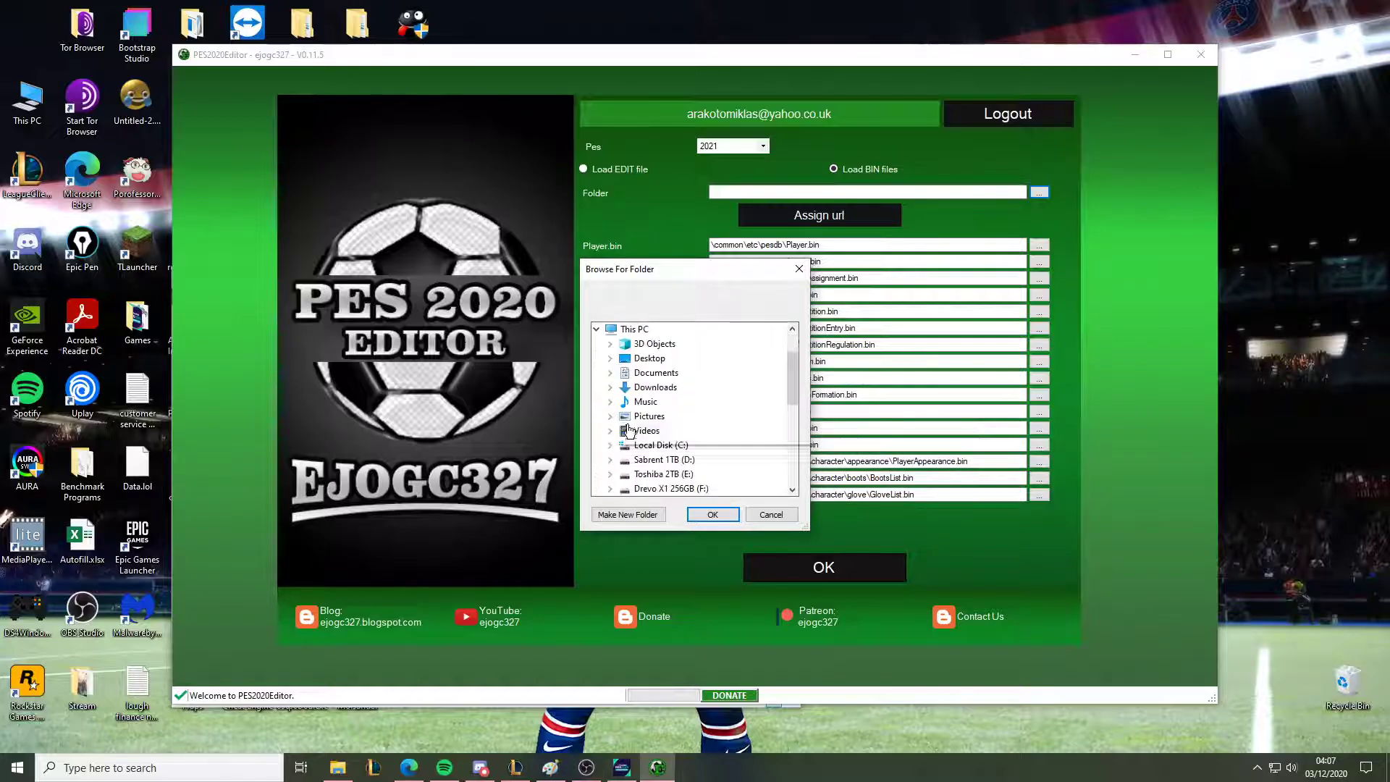
pyautogui.click(610, 459)
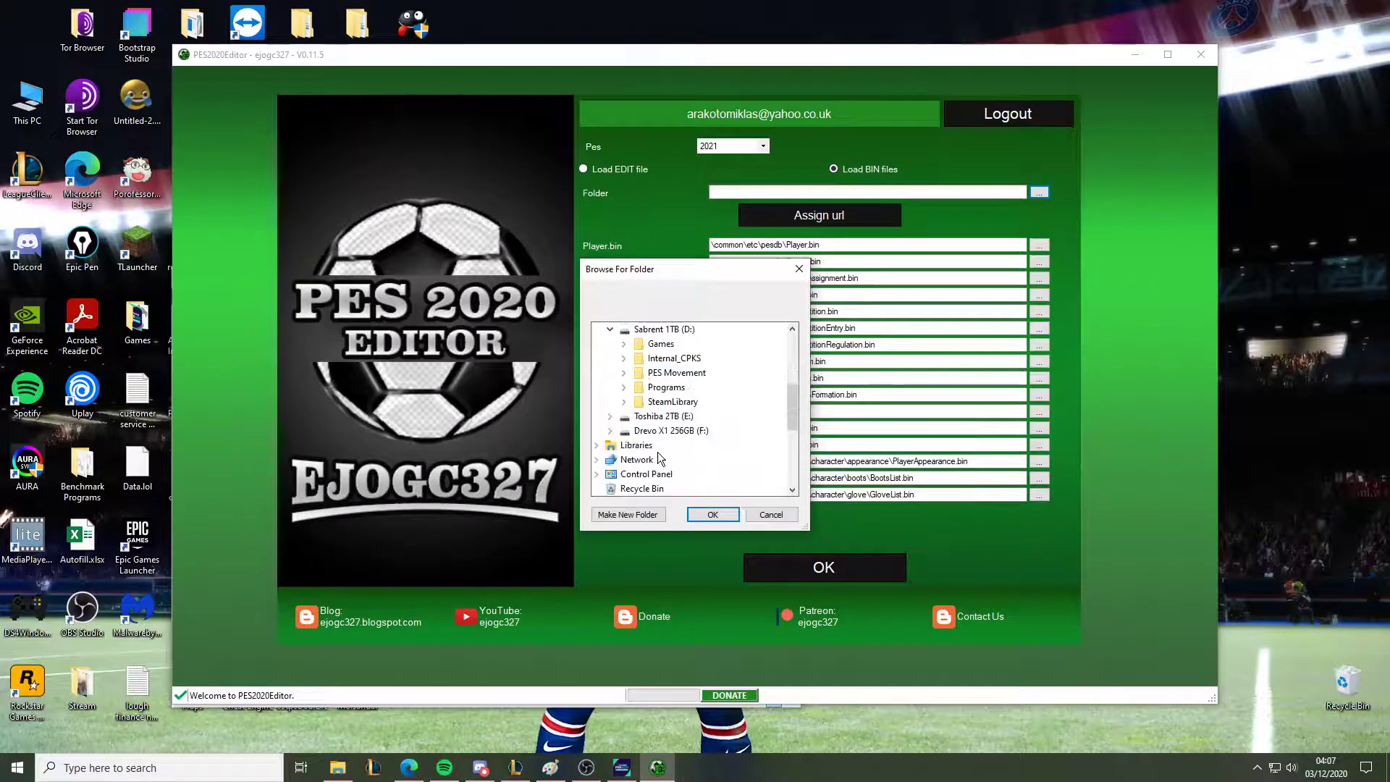
pyautogui.click(624, 401)
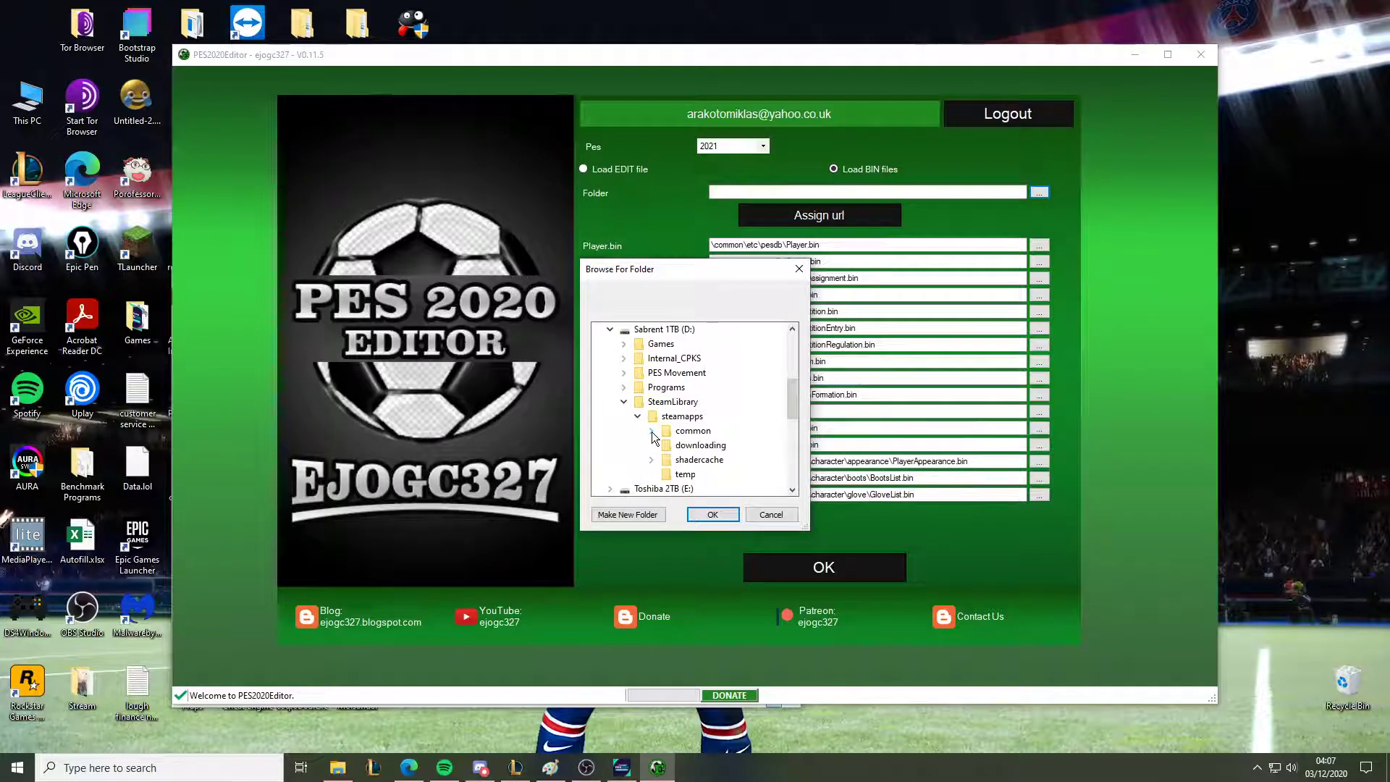
pyautogui.click(651, 429)
pyautogui.click(678, 343)
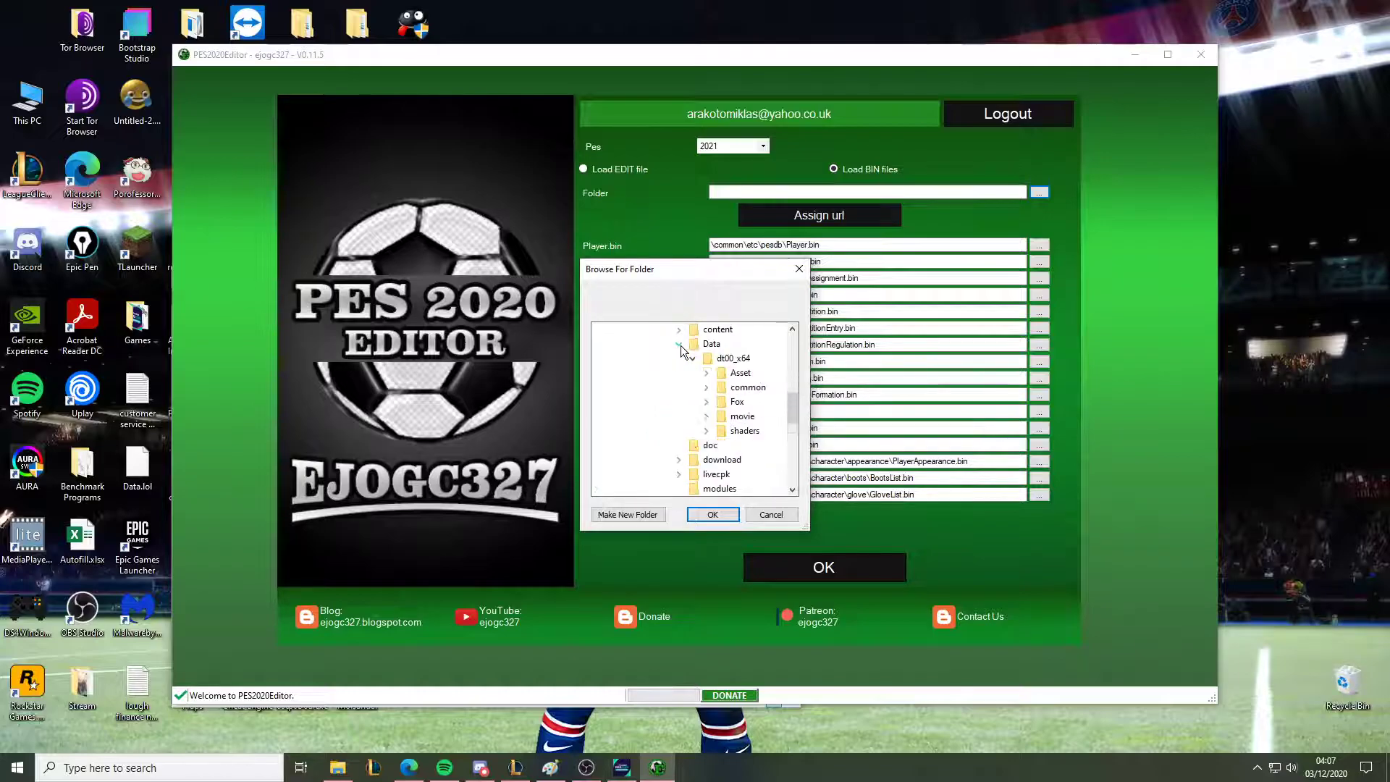
pyautogui.click(732, 358)
pyautogui.click(712, 515)
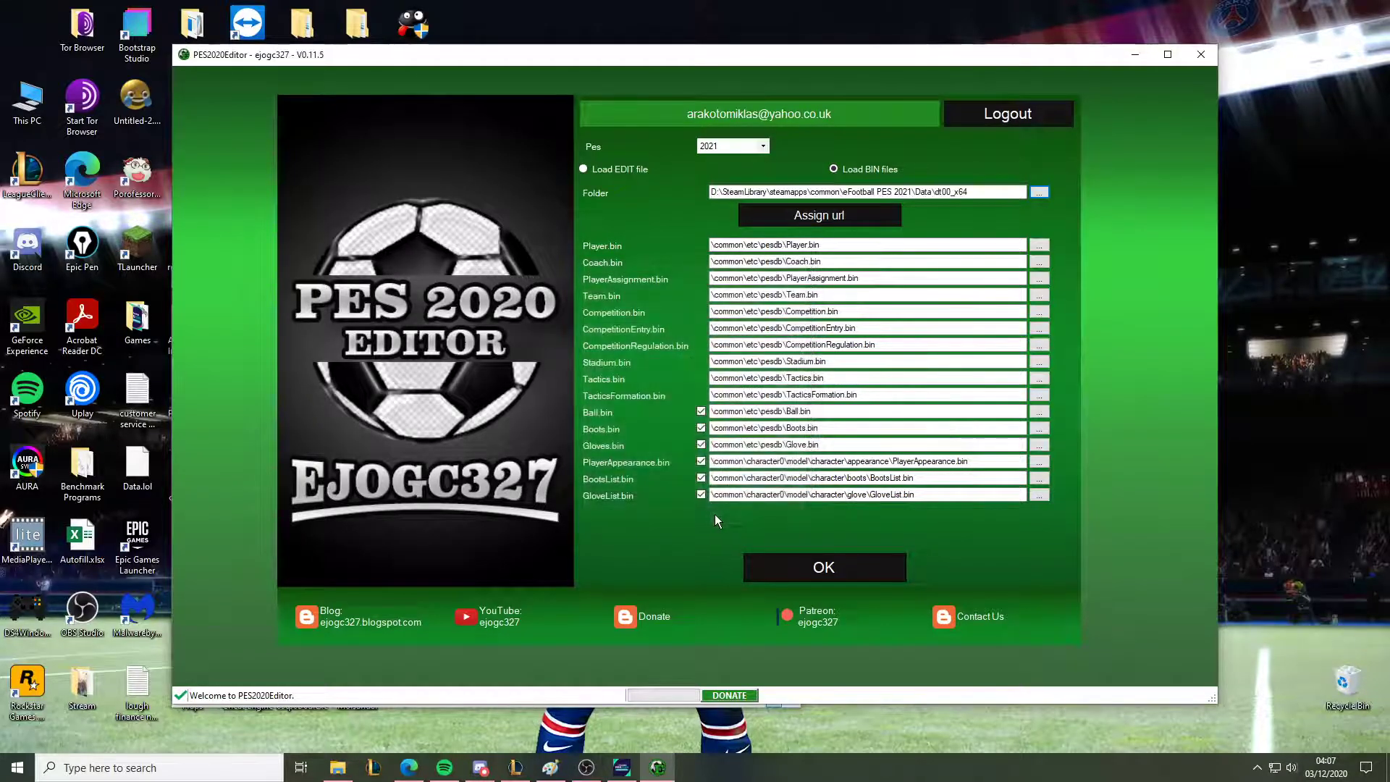
pyautogui.click(866, 219)
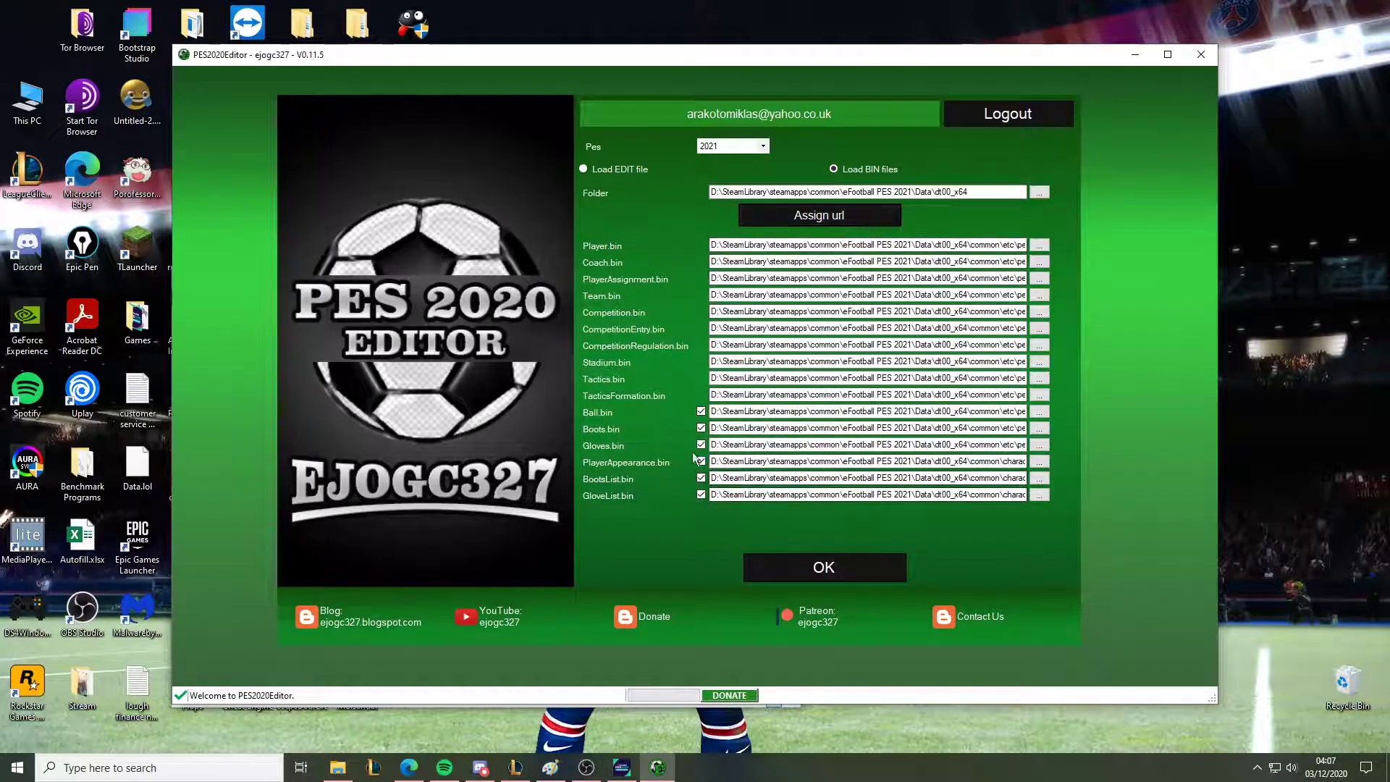
# Step: Exclude Ball.bin, Gloves.bin, PlayerAppearance.bin, BootsList.bin and GloveList.bin from loading, keeping only Boots.bin of the optional files
pyautogui.click(700, 411)
pyautogui.click(701, 445)
pyautogui.click(701, 461)
pyautogui.click(701, 478)
pyautogui.click(701, 495)
# Step: Point Boots.bin to the file in livecpk\boot-root\common\etc\pesdb and load the BIN files into the editor
pyautogui.click(1039, 427)
pyautogui.click(589, 251)
pyautogui.click(547, 265)
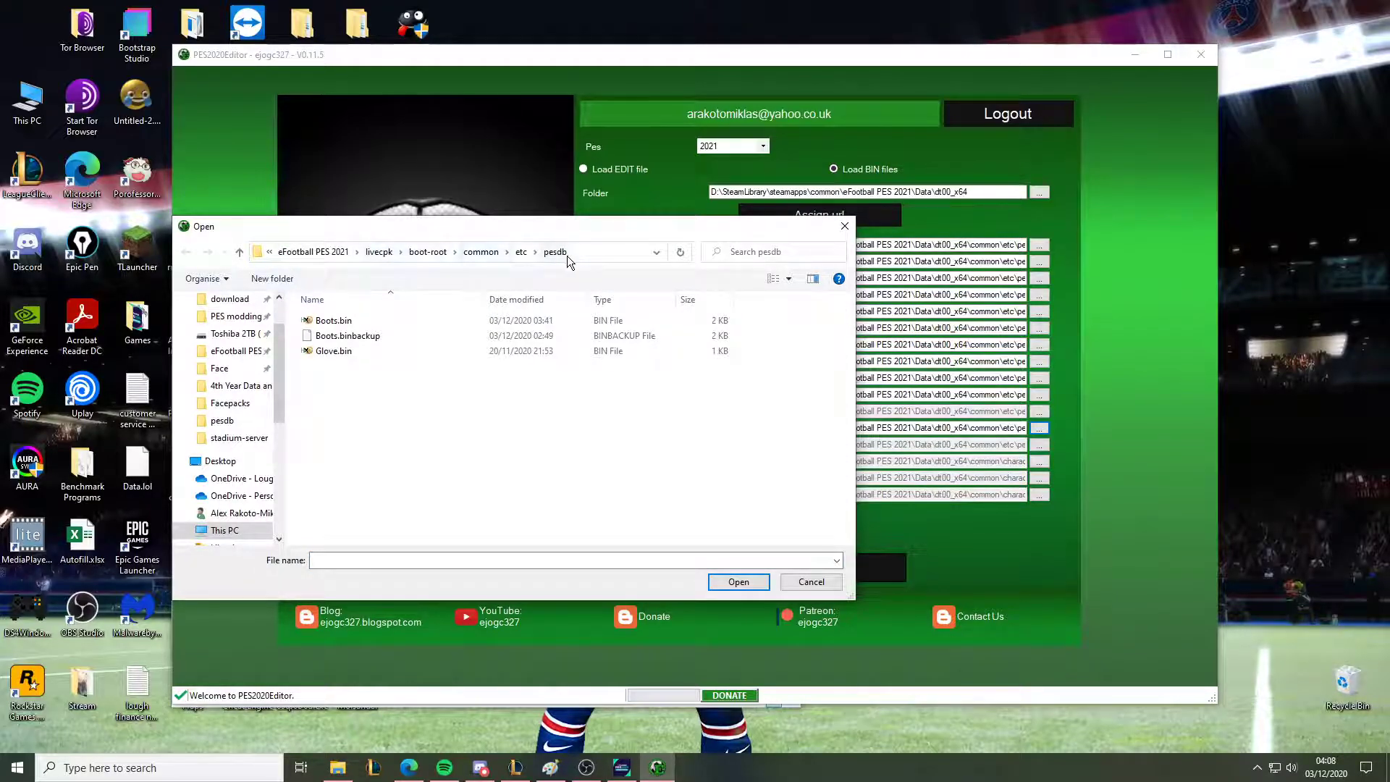
pyautogui.click(366, 322)
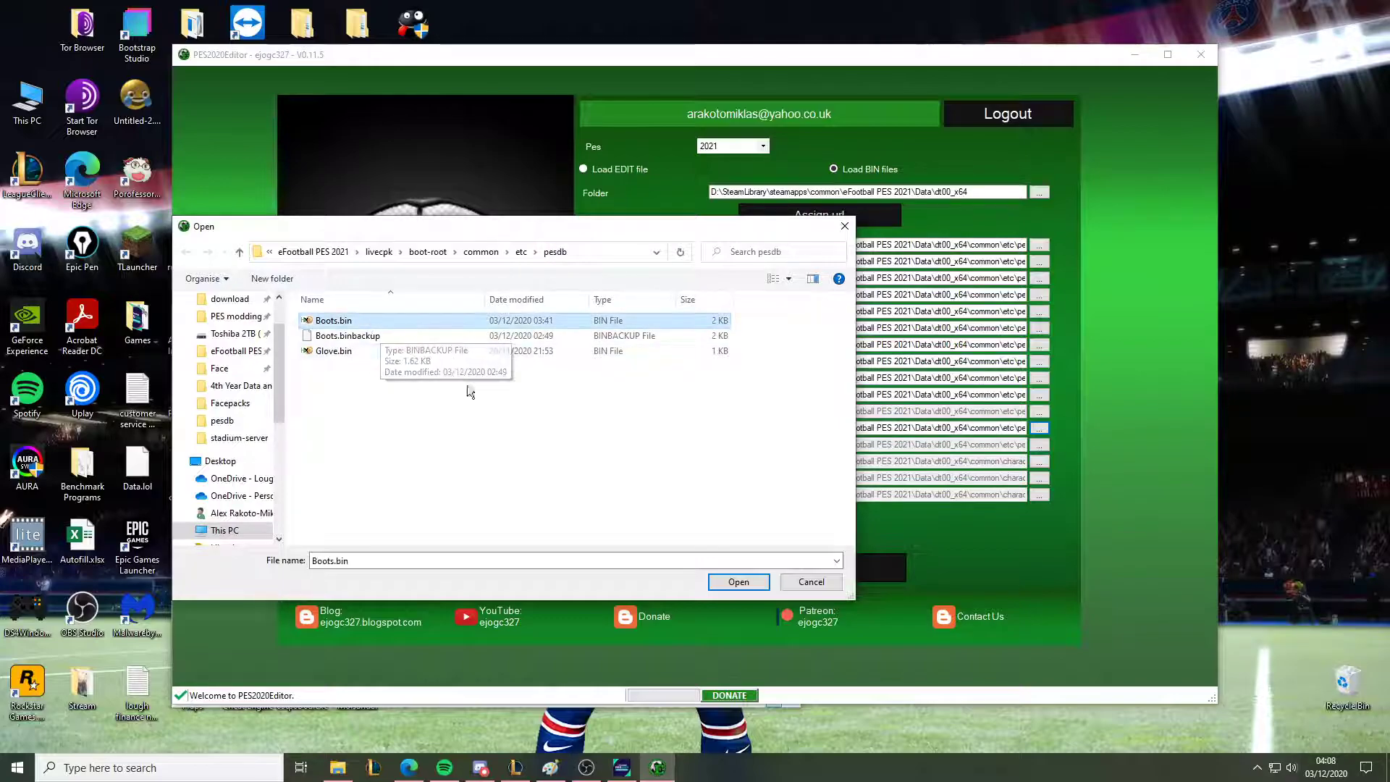
pyautogui.click(736, 582)
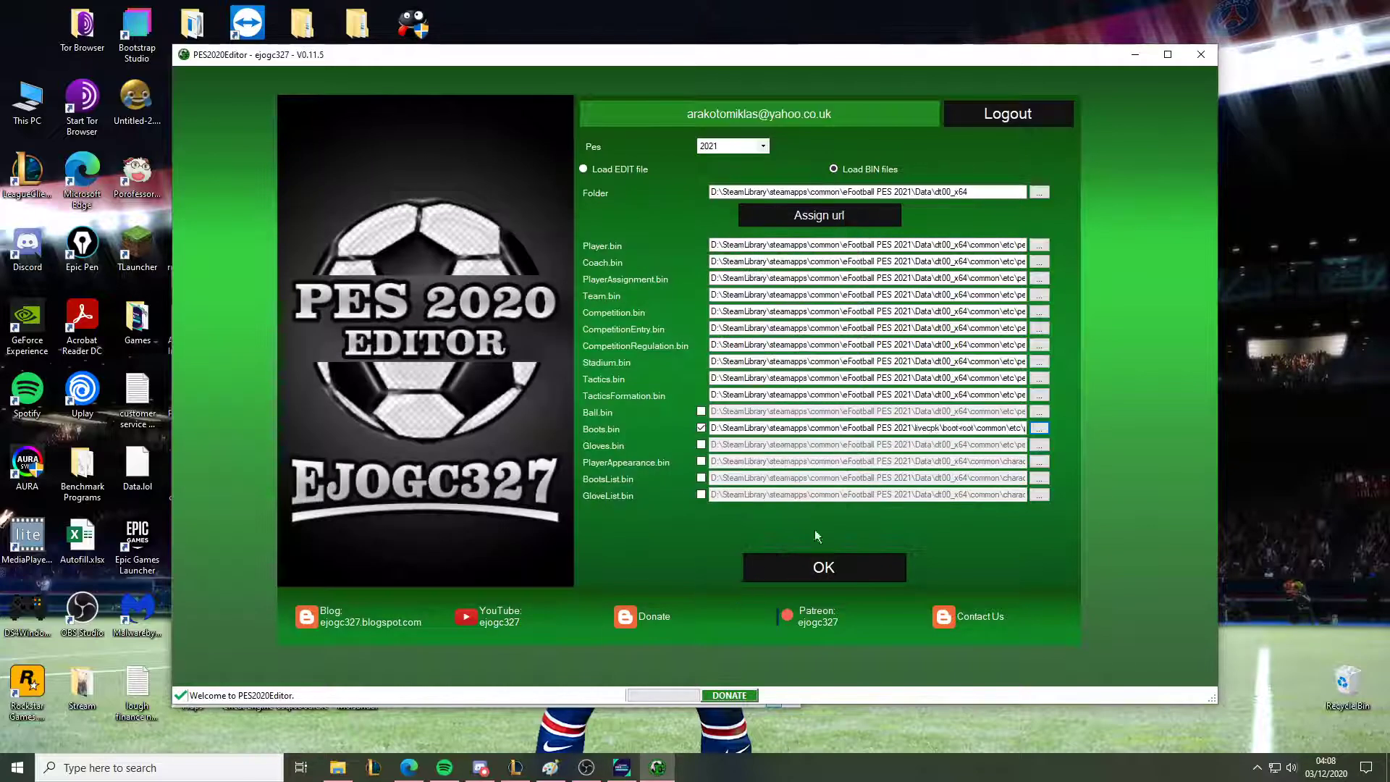
pyautogui.click(812, 553)
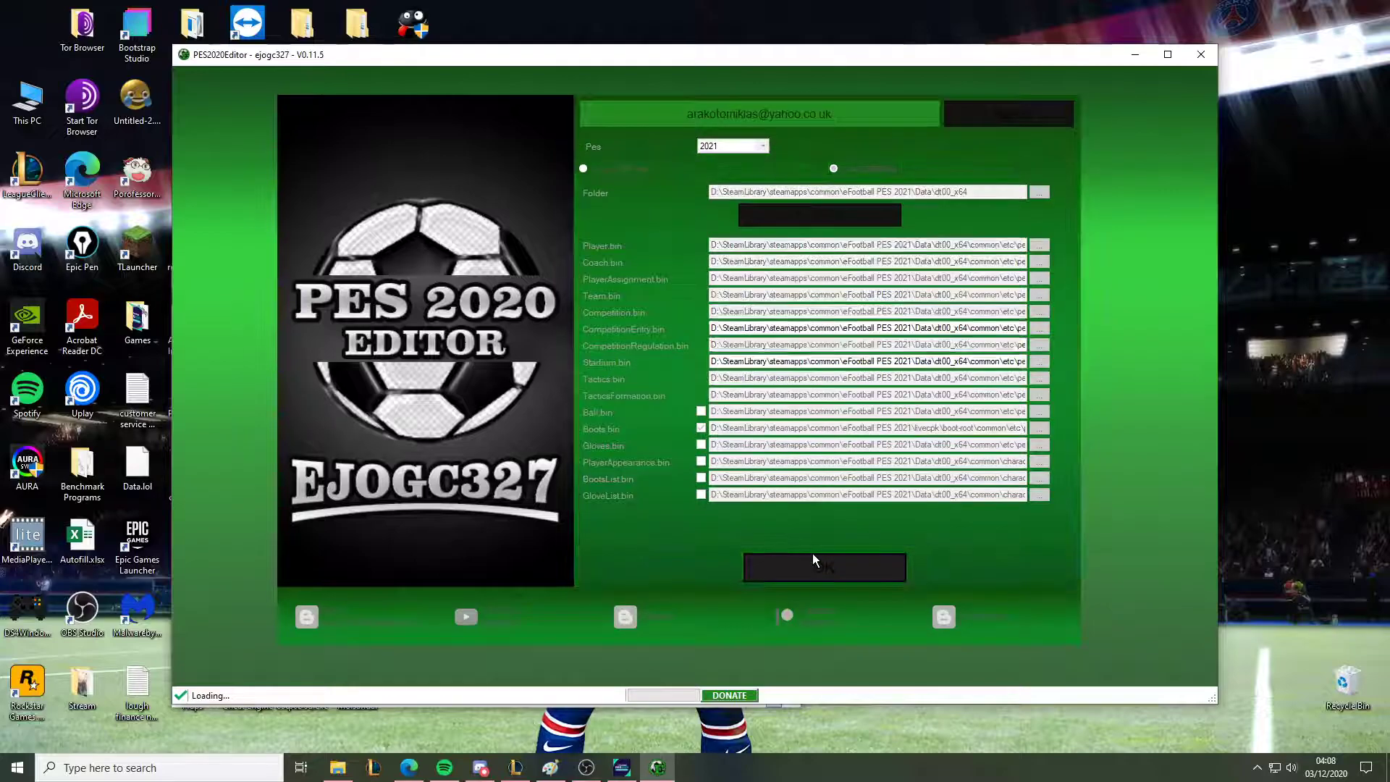
# Step: Switch to eFootball PES 2021, proceed past the title screen and get through the Action Required terms prompt
pyautogui.click(634, 767)
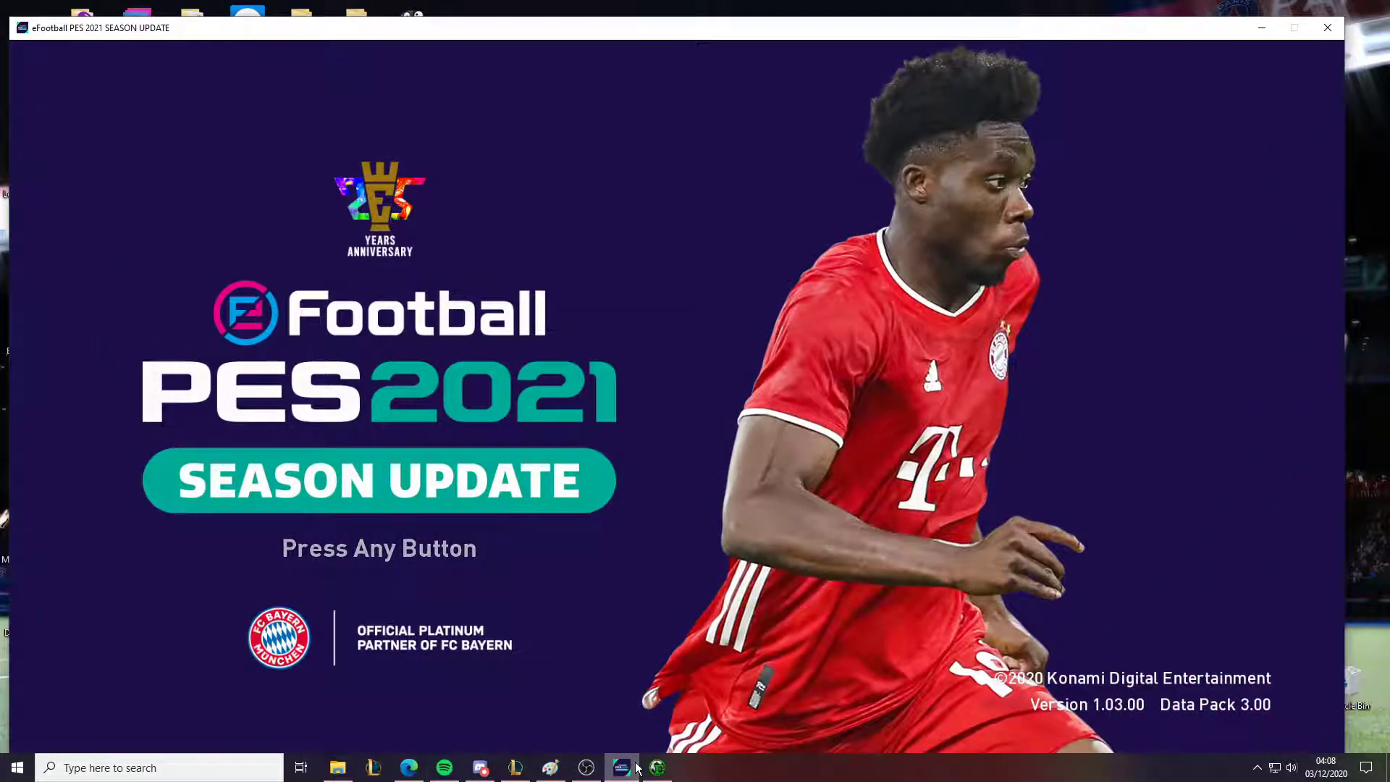
pyautogui.press('Return')
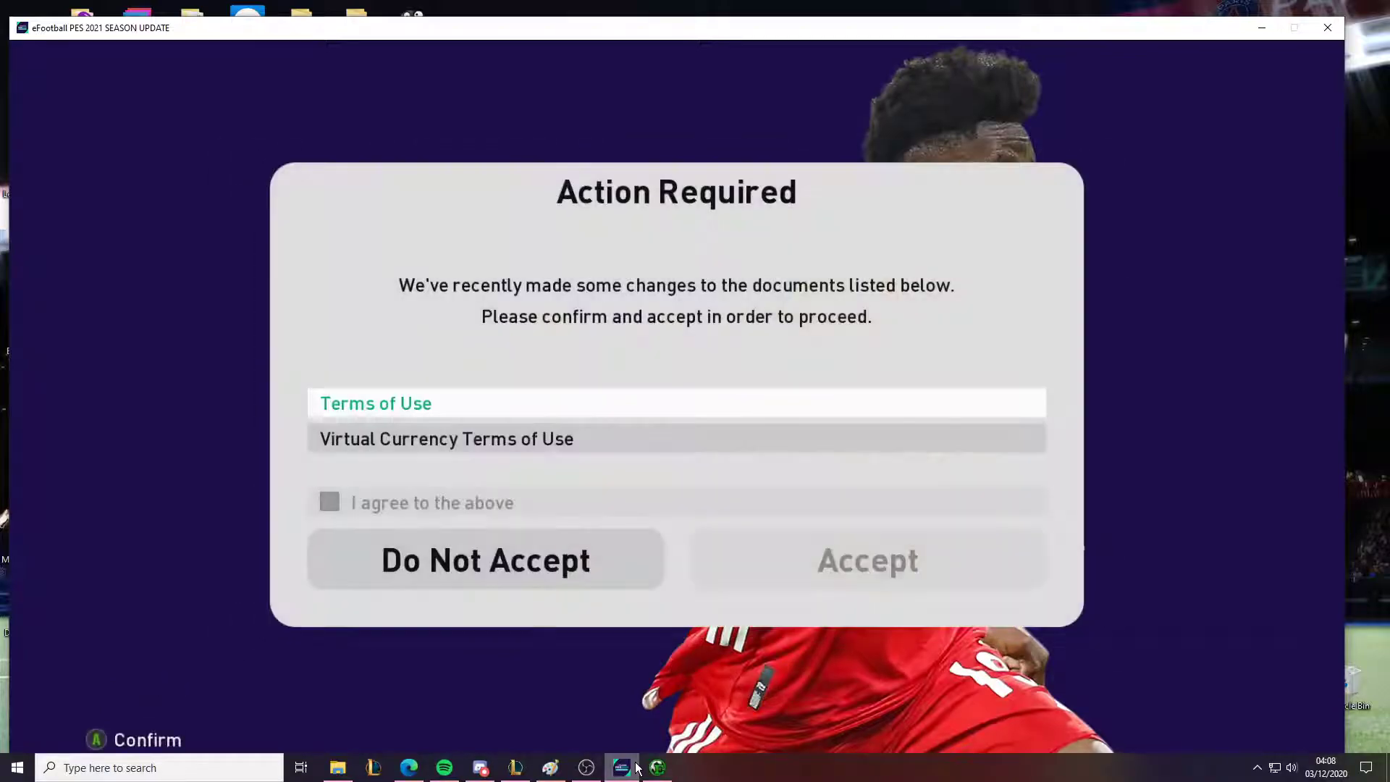
pyautogui.press('Down')
pyautogui.press('Return')
pyautogui.press('Escape')
pyautogui.press('Down')
pyautogui.press('Return')
pyautogui.press('Return')
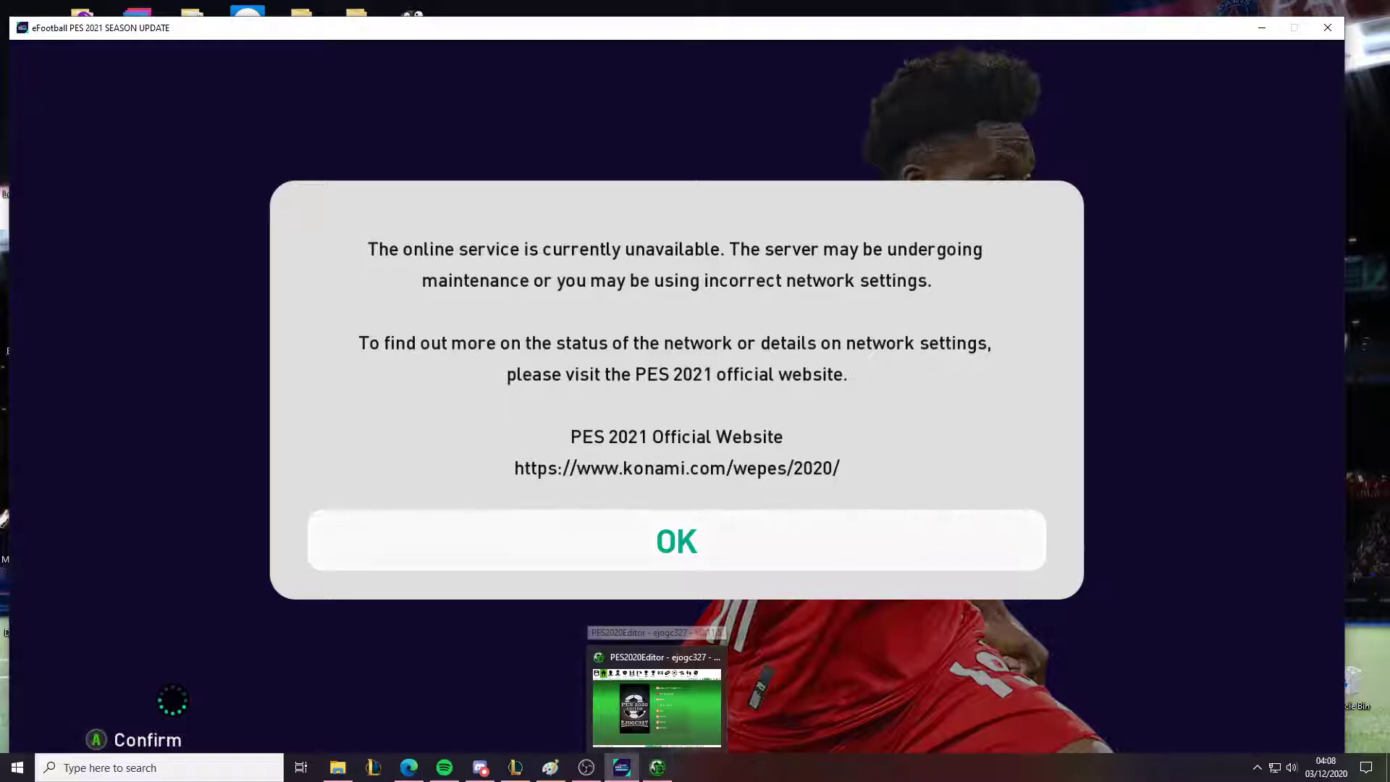
# Step: Dismiss the online service unavailable notice and open Edit mode in the game
pyautogui.press('Return')
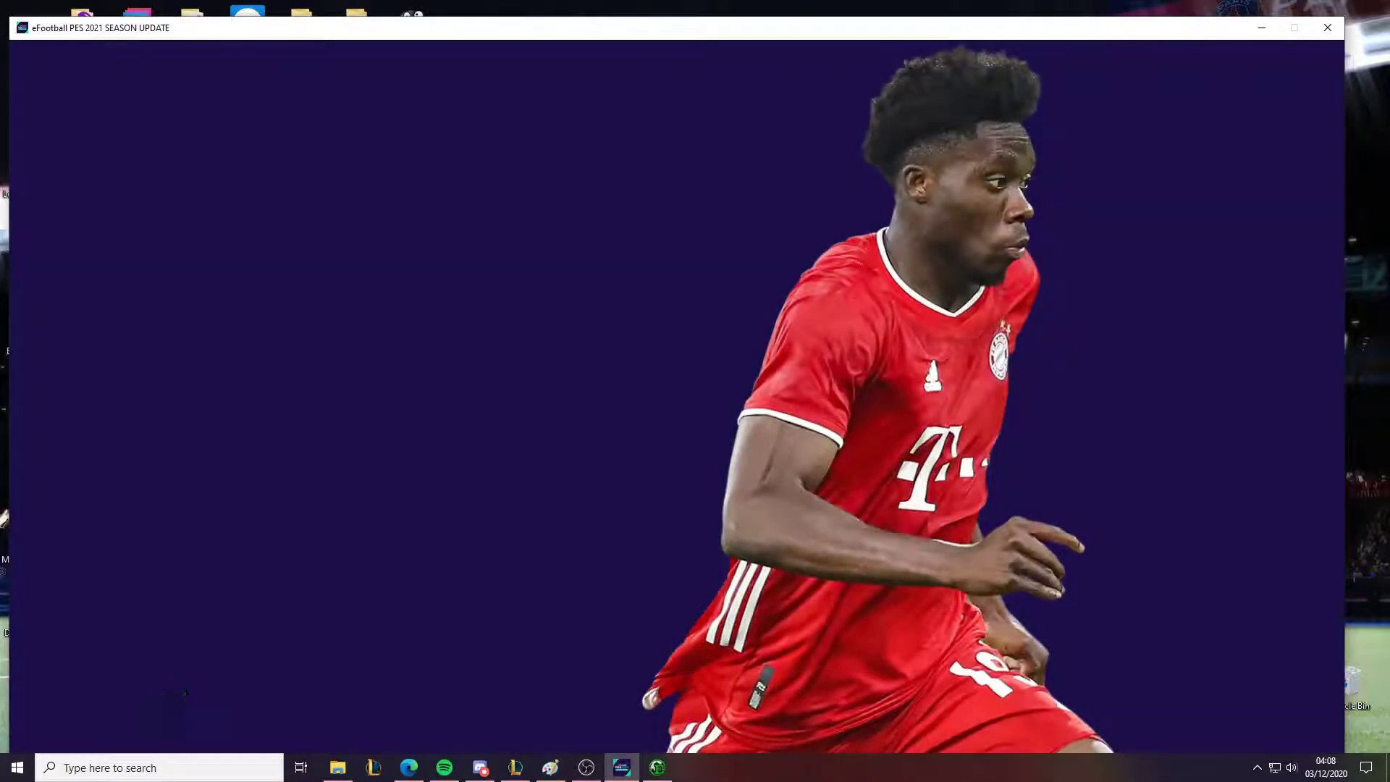
pyautogui.press('Right')
pyautogui.press('Right')
pyautogui.press('Right')
pyautogui.press('Return')
pyautogui.press('Return')
# Step: Switch to PES 2020 Editor, examine the Nemeziz 19+ and Nemeziz 20.1 boot entries, and close the editor
pyautogui.click(657, 767)
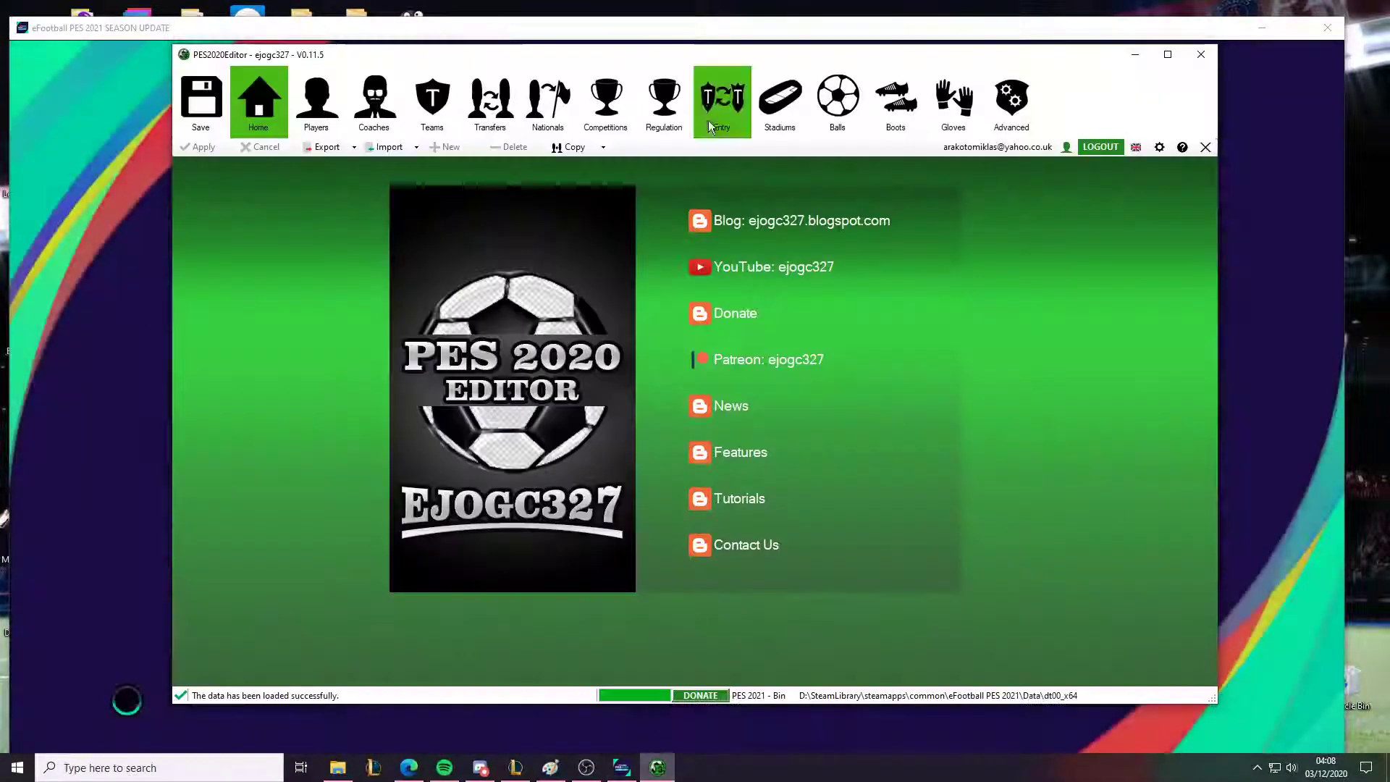
pyautogui.click(880, 108)
pyautogui.click(206, 295)
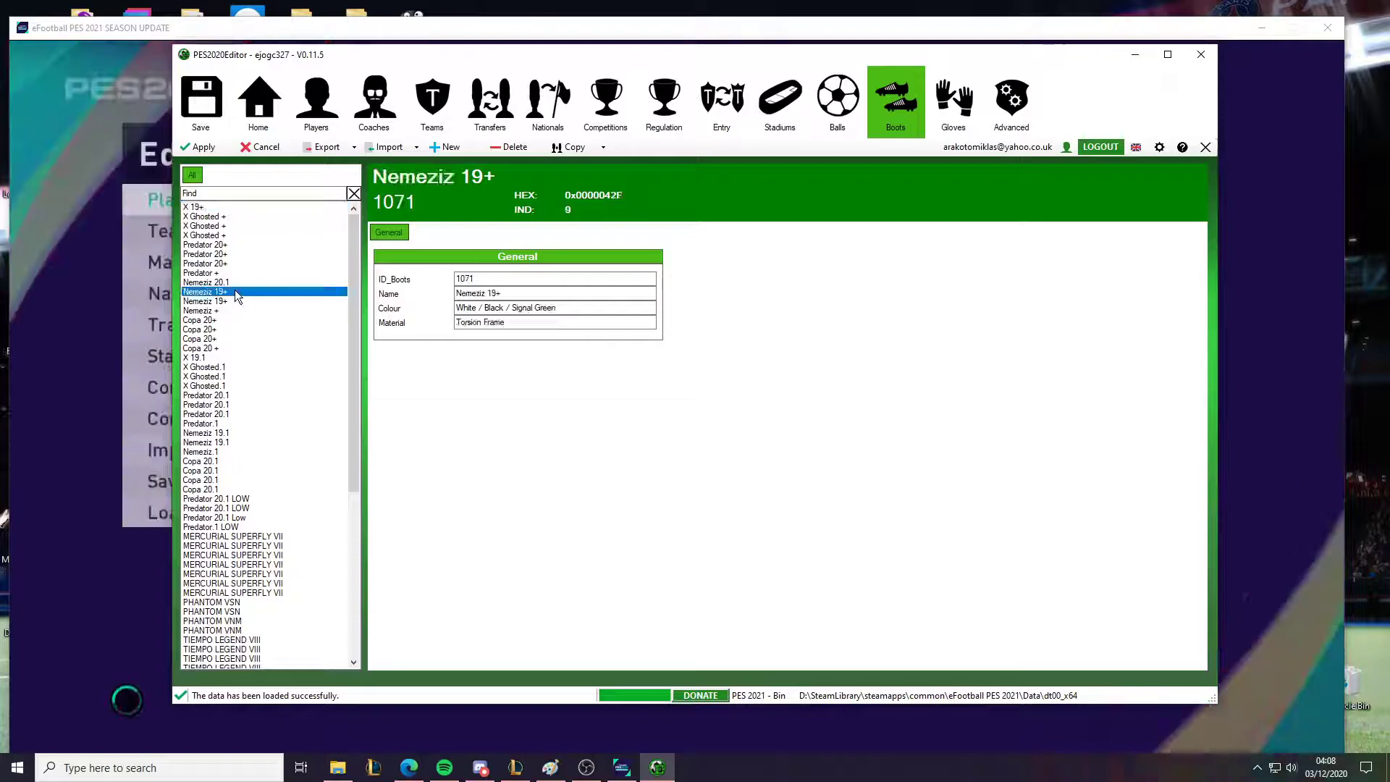
pyautogui.click(206, 283)
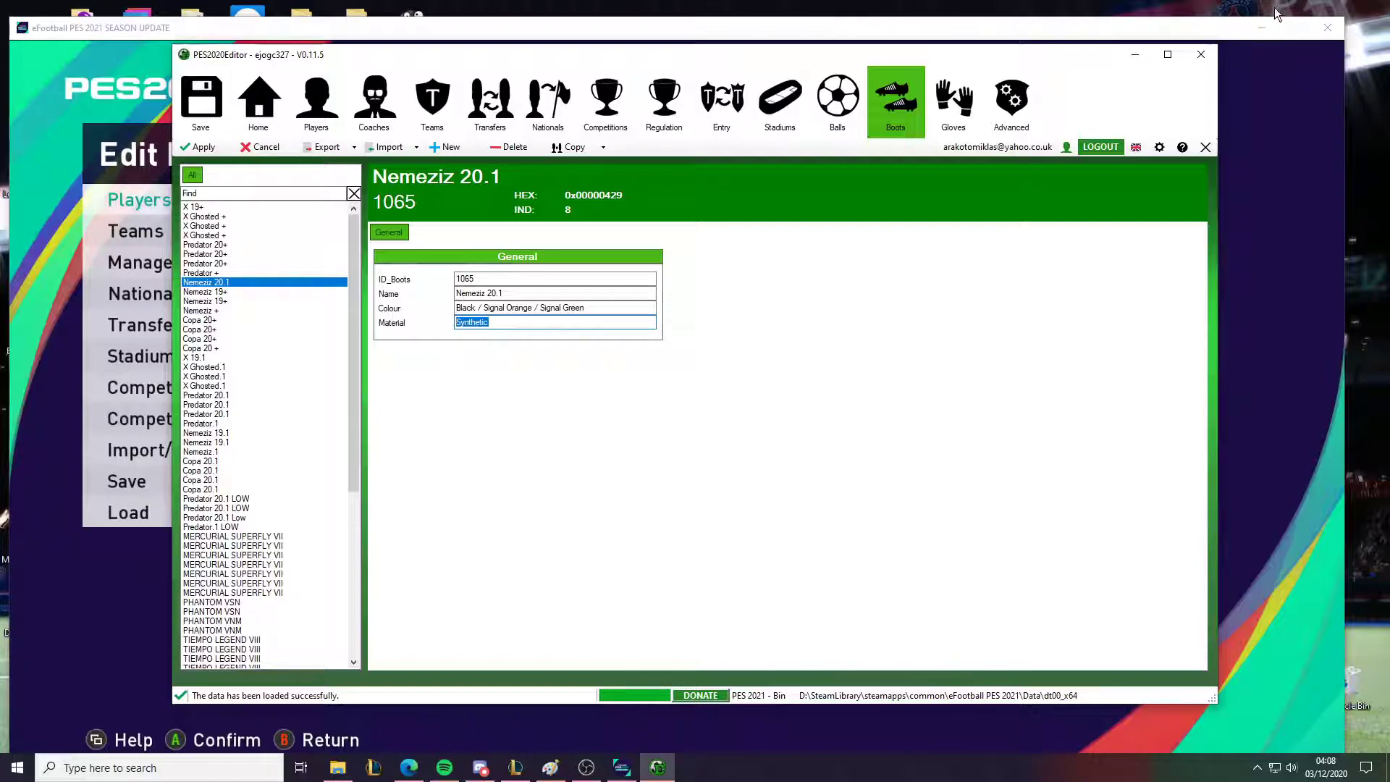
pyautogui.click(1211, 61)
pyautogui.click(667, 433)
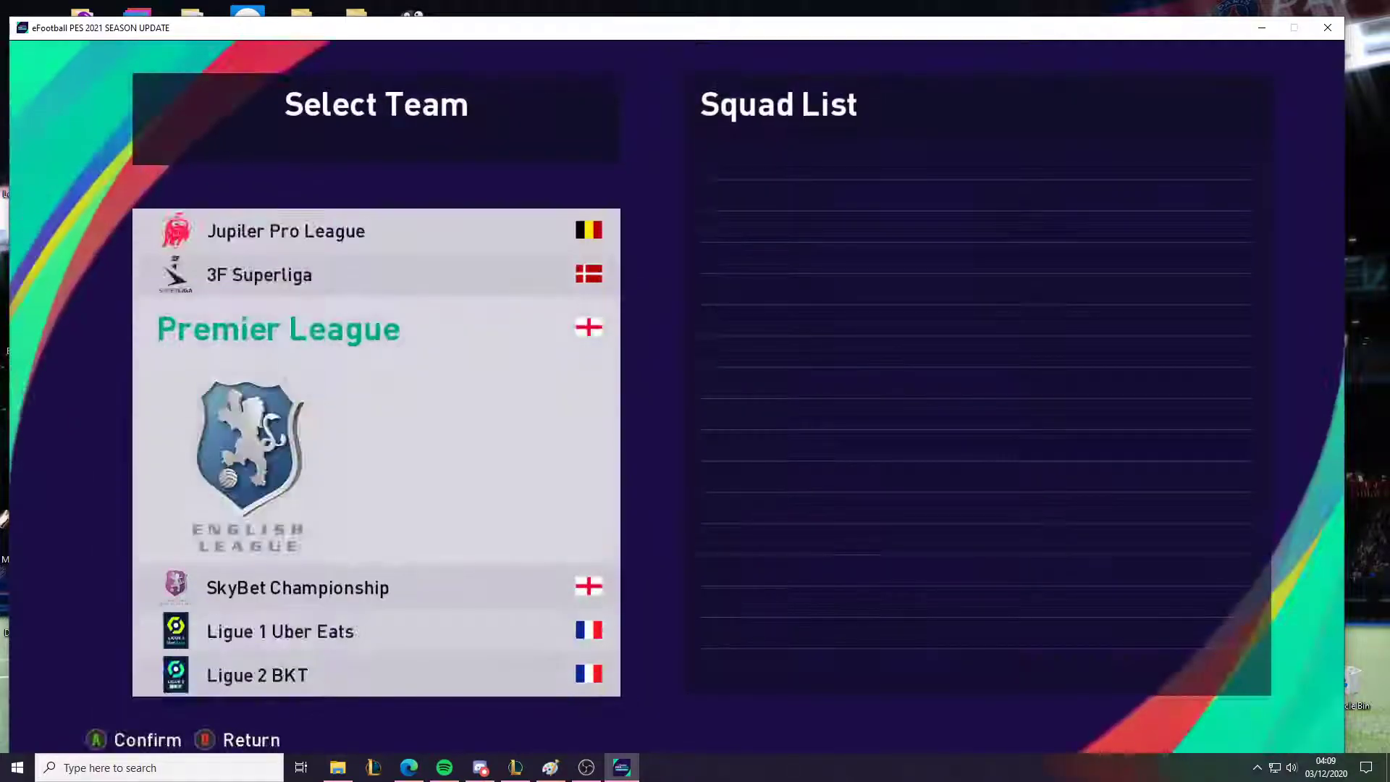
# Step: In the game's player editing, select the LaLiga Santander league and its team FC Barcelona
pyautogui.press('Down')
pyautogui.press('Down')
pyautogui.press('Down')
pyautogui.press('Down')
pyautogui.press('Down')
pyautogui.press('Down')
pyautogui.press('Return')
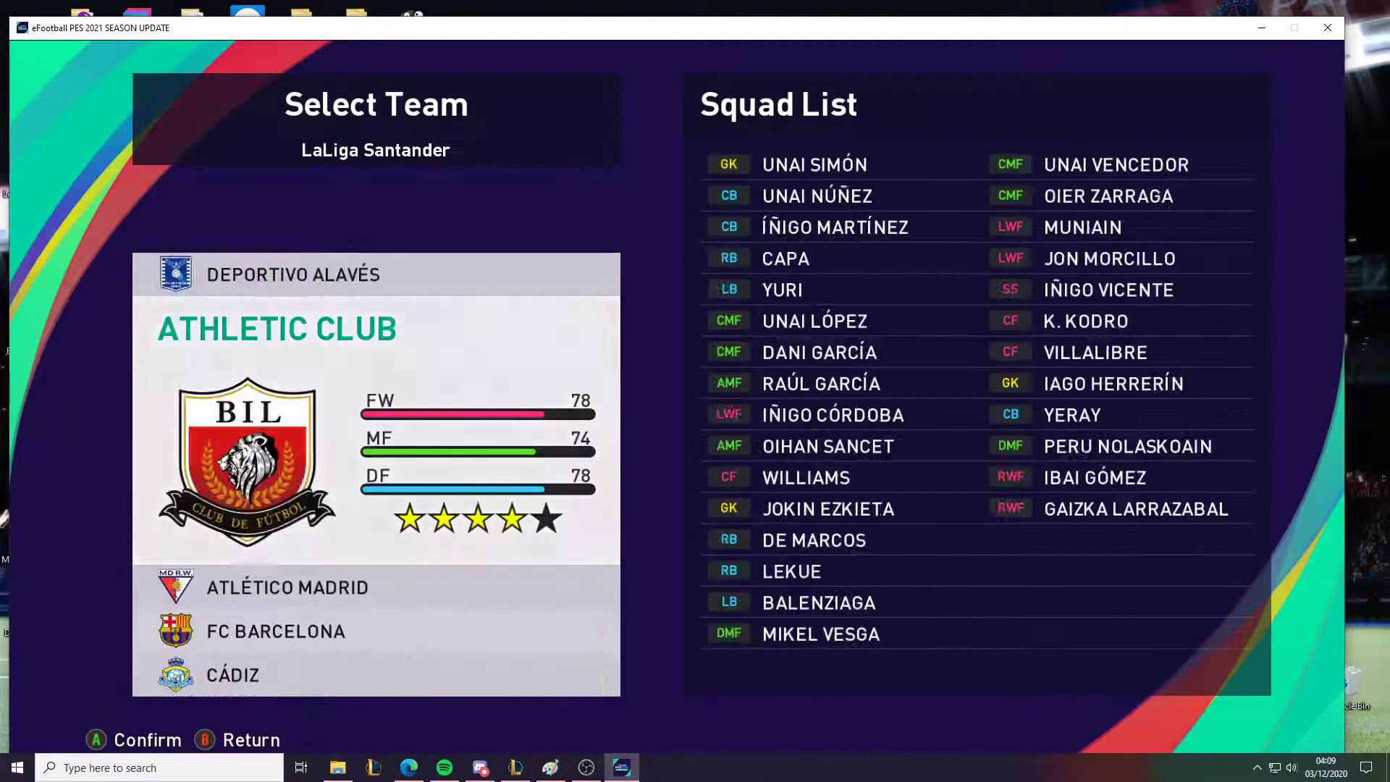
pyautogui.press('Down')
pyautogui.press('Down')
pyautogui.press('Down')
pyautogui.press('Up')
pyautogui.press('Return')
# Step: Open L. Messi's boots selection, browse the boot catalogue and choose boot 01, Nemeziz 20.1
pyautogui.press('Down')
pyautogui.press('Down')
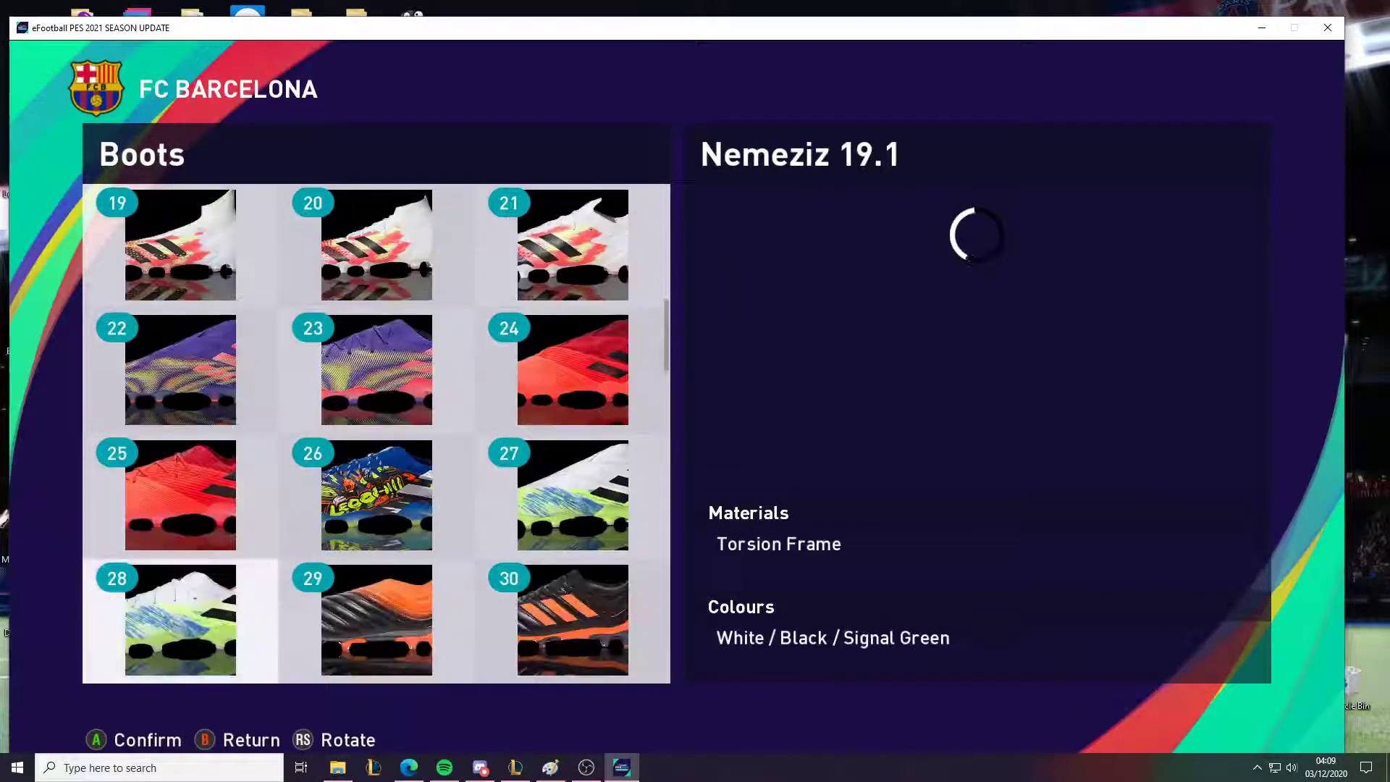
pyautogui.press('Down')
pyautogui.press('Right')
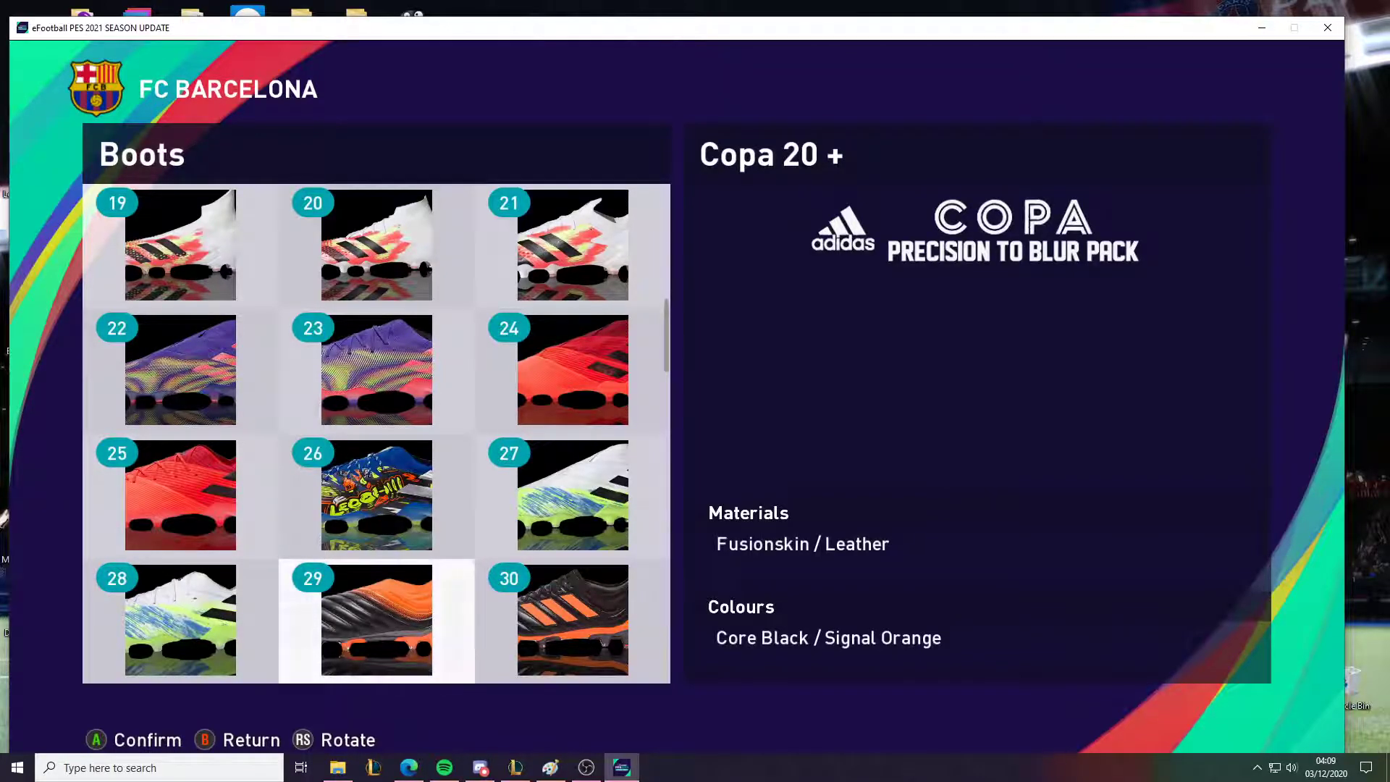
pyautogui.press('Up')
pyautogui.press('Up')
pyautogui.press('Up')
pyautogui.press('Up')
pyautogui.press('Up')
pyautogui.press('Up')
pyautogui.press('Up')
pyautogui.press('Up')
pyautogui.press('Up')
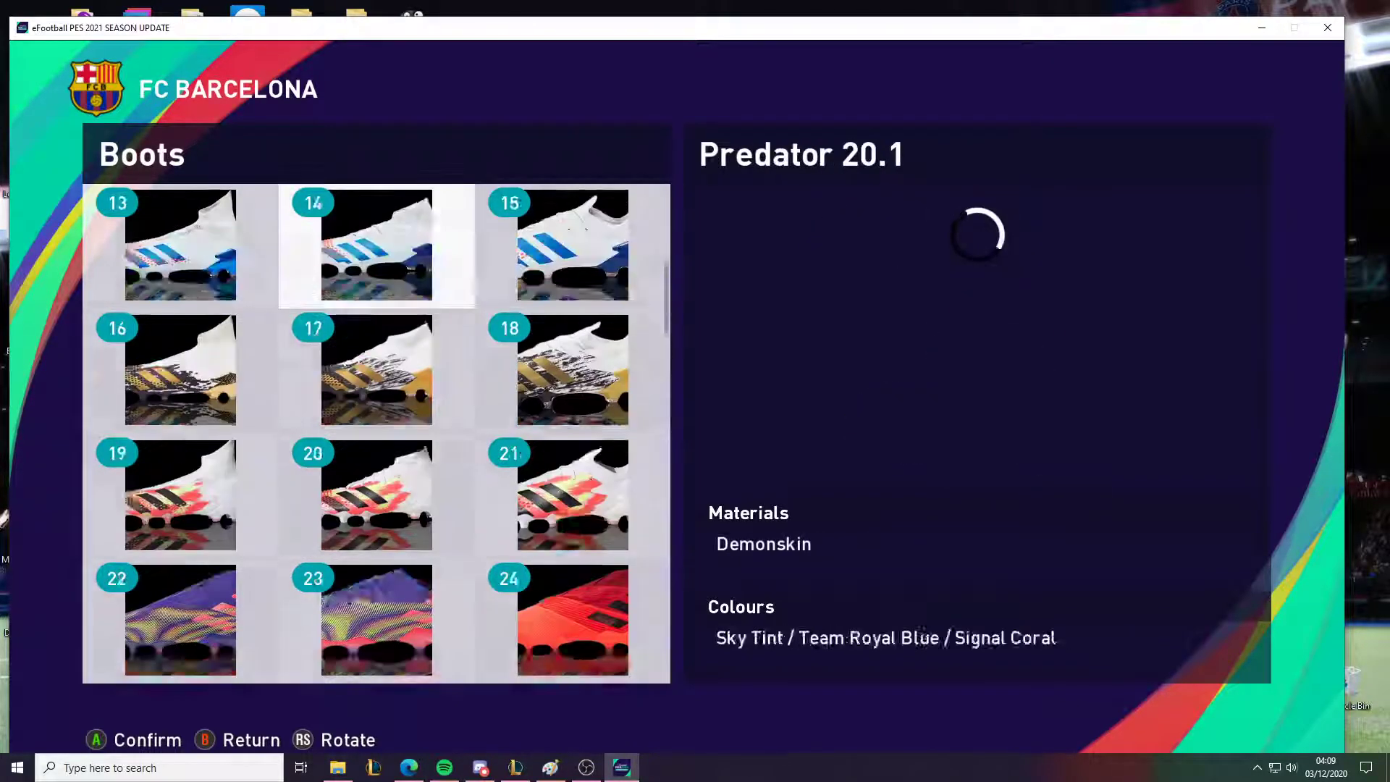
pyautogui.press('Left')
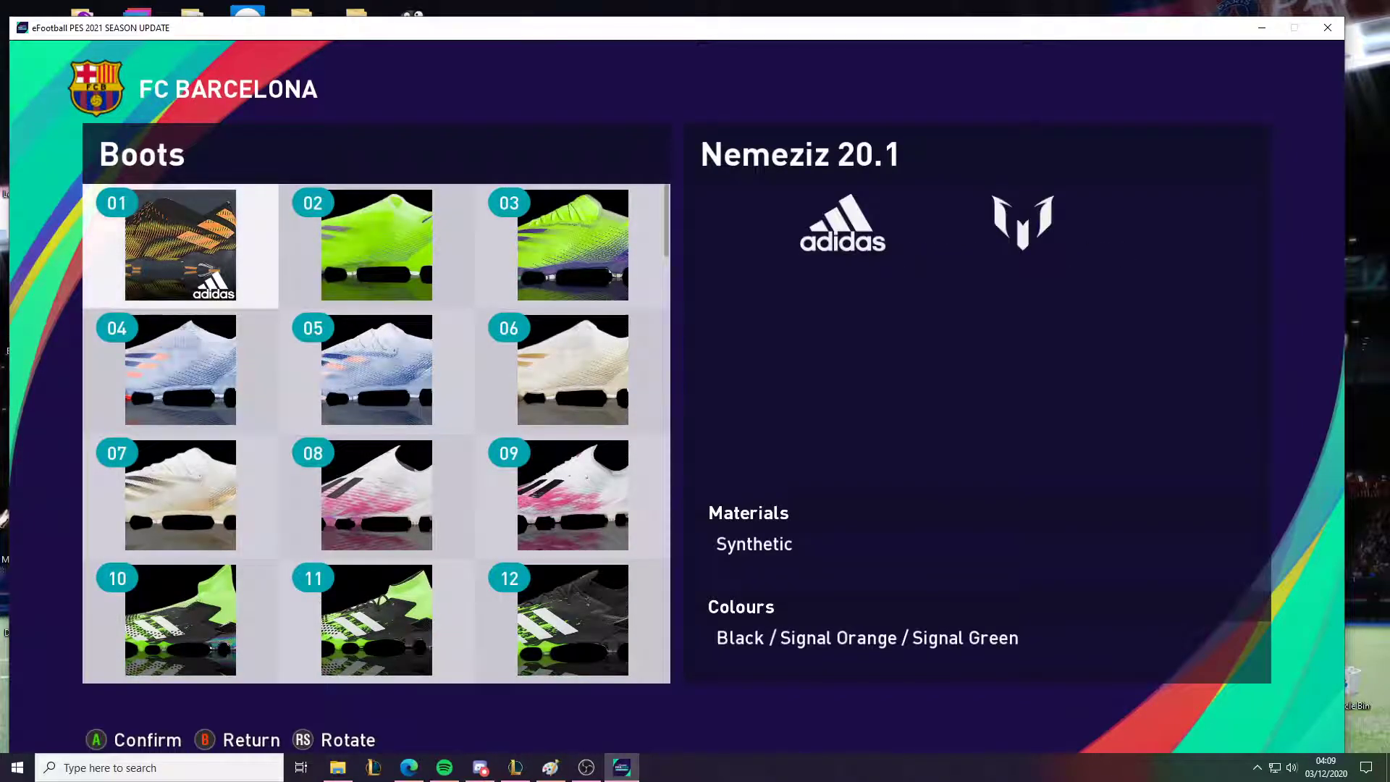
pyautogui.press('Return')
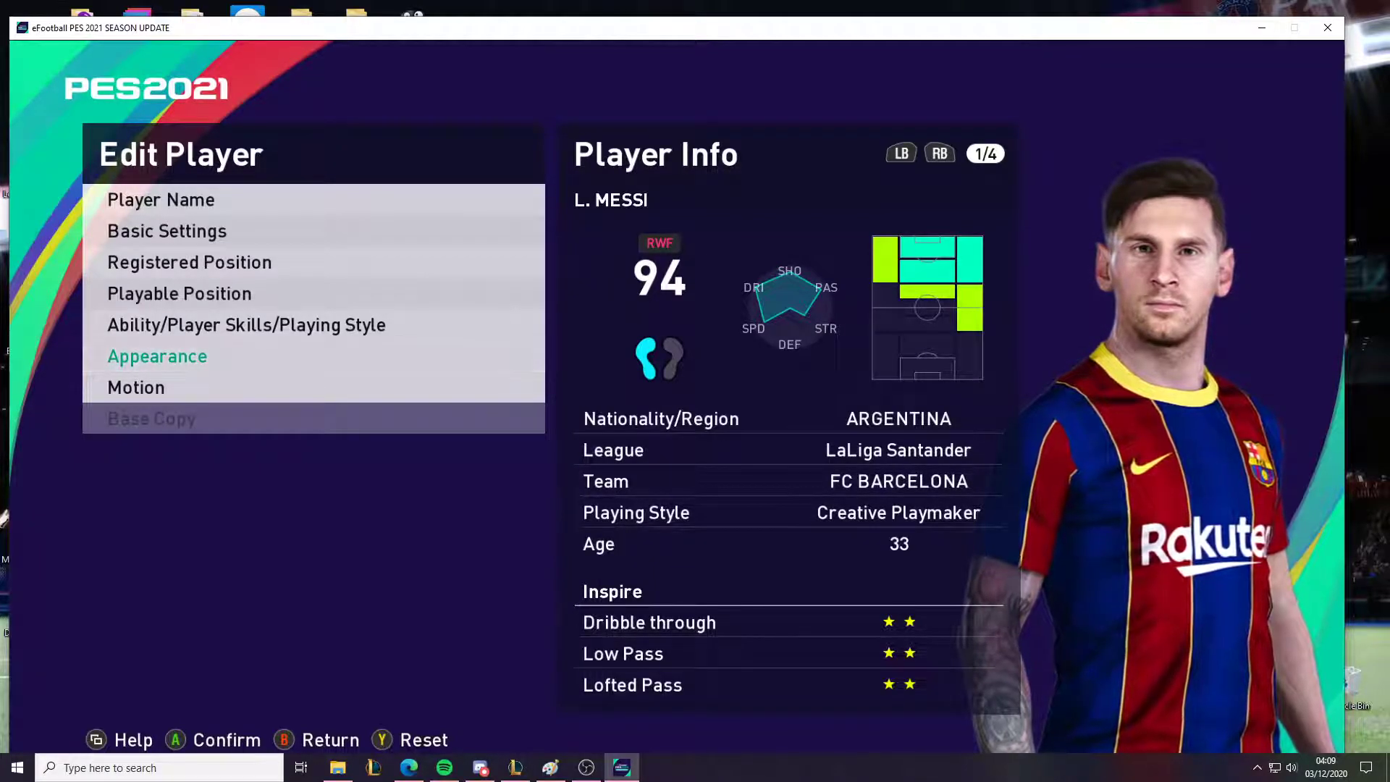
# Step: Switch to Paint and examine the side-by-side boot comparison screenshots
pyautogui.click(551, 768)
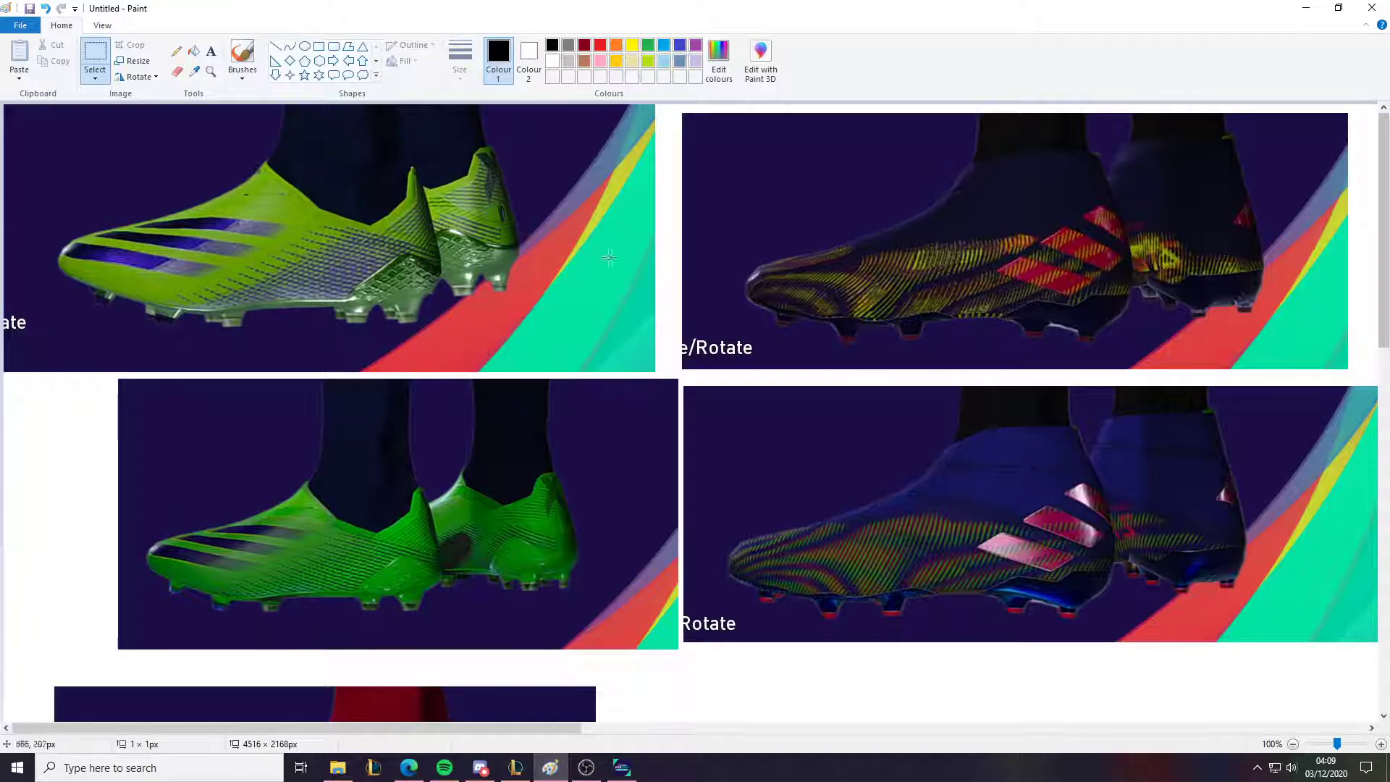
pyautogui.scroll(-3, 587, 500)
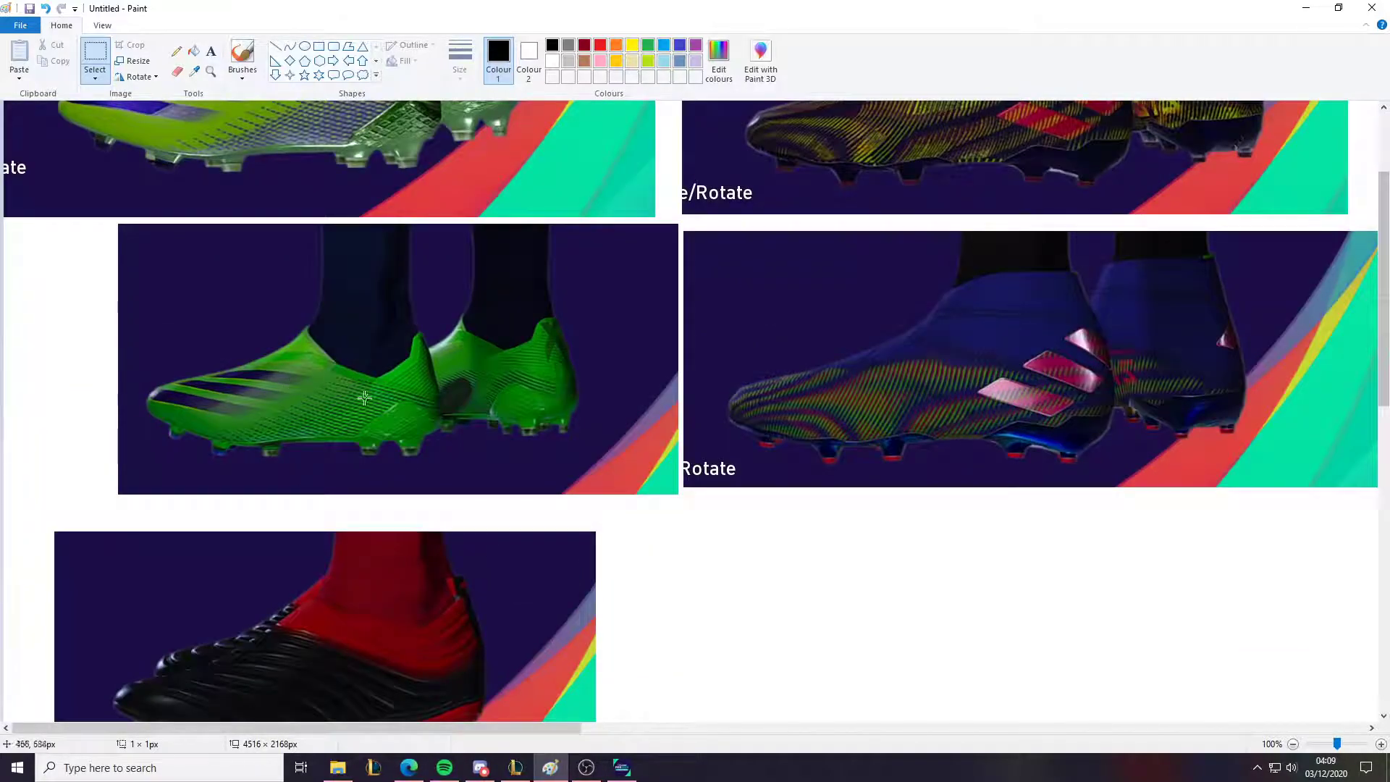
pyautogui.scroll(3, 380, 381)
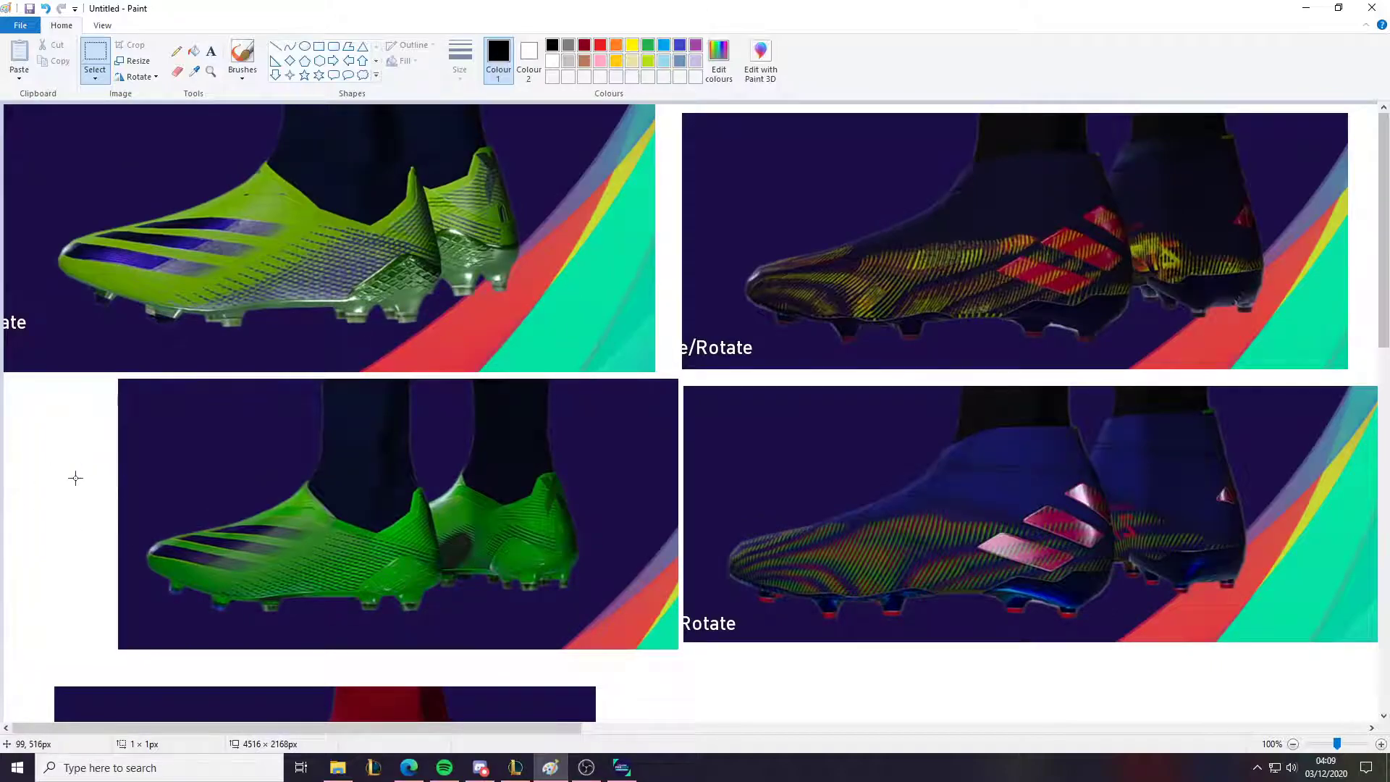
# Step: Add the bold text label "dp3" beside the darker green boot in the second row
pyautogui.click(211, 51)
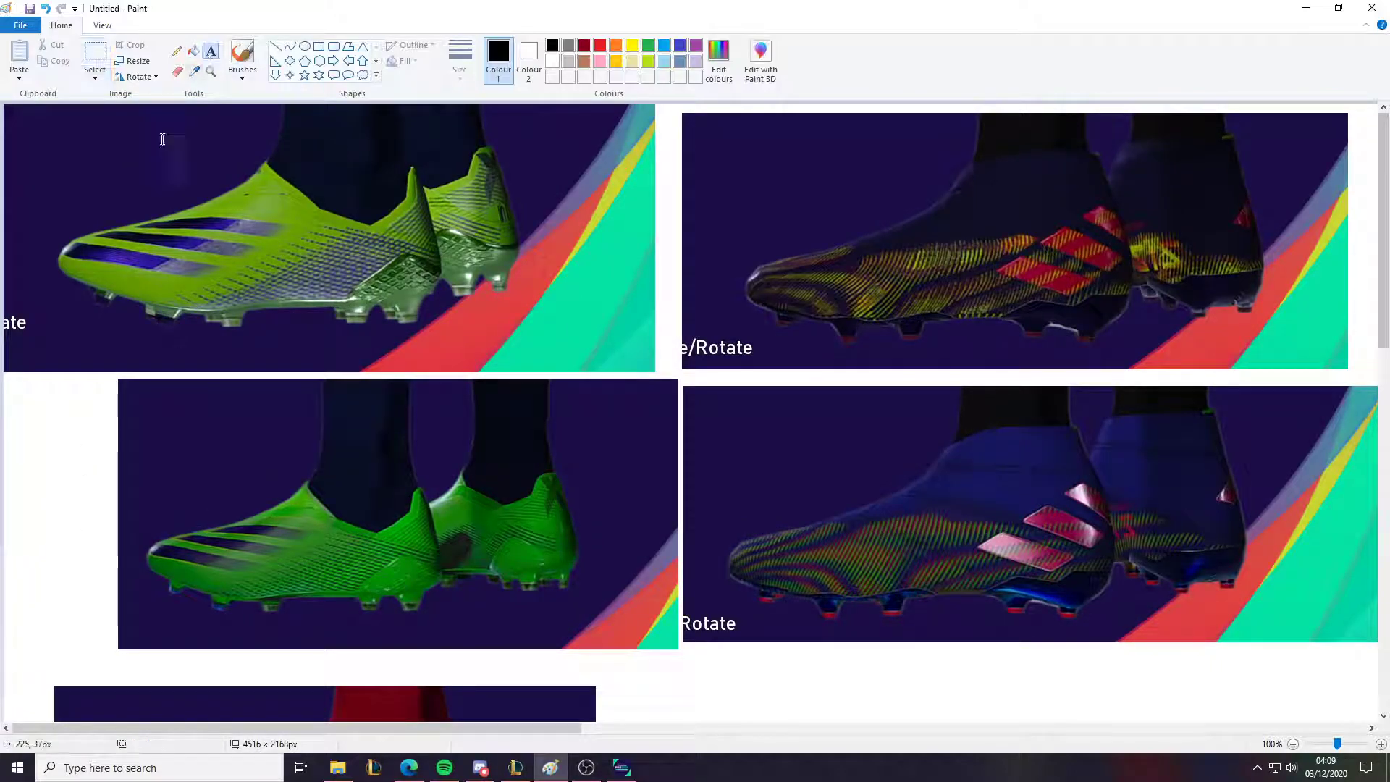
pyautogui.click(14, 477)
pyautogui.write('dp3')
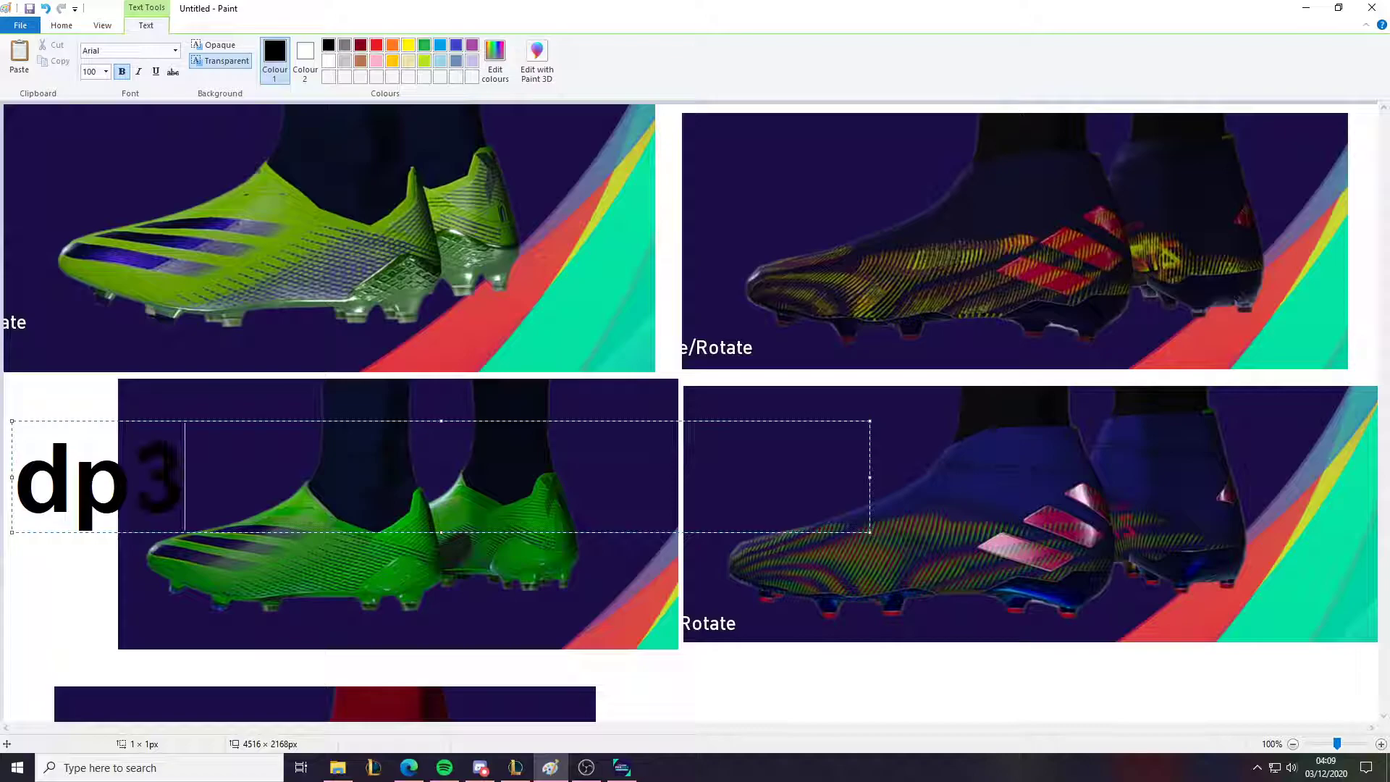
pyautogui.click(902, 432)
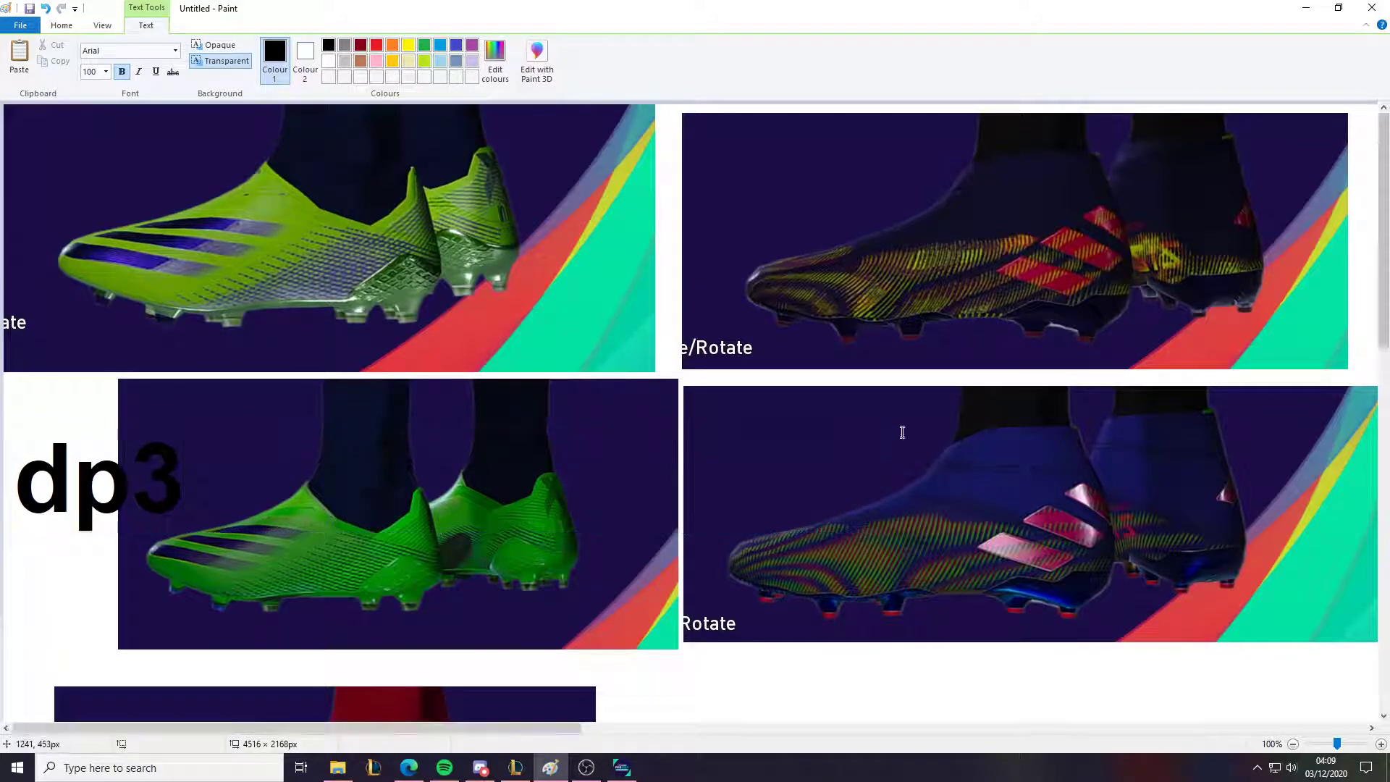
# Step: Try to place a "hoppus" label across the lower part of the yellow-green boot image, and undo it
pyautogui.click(697, 105)
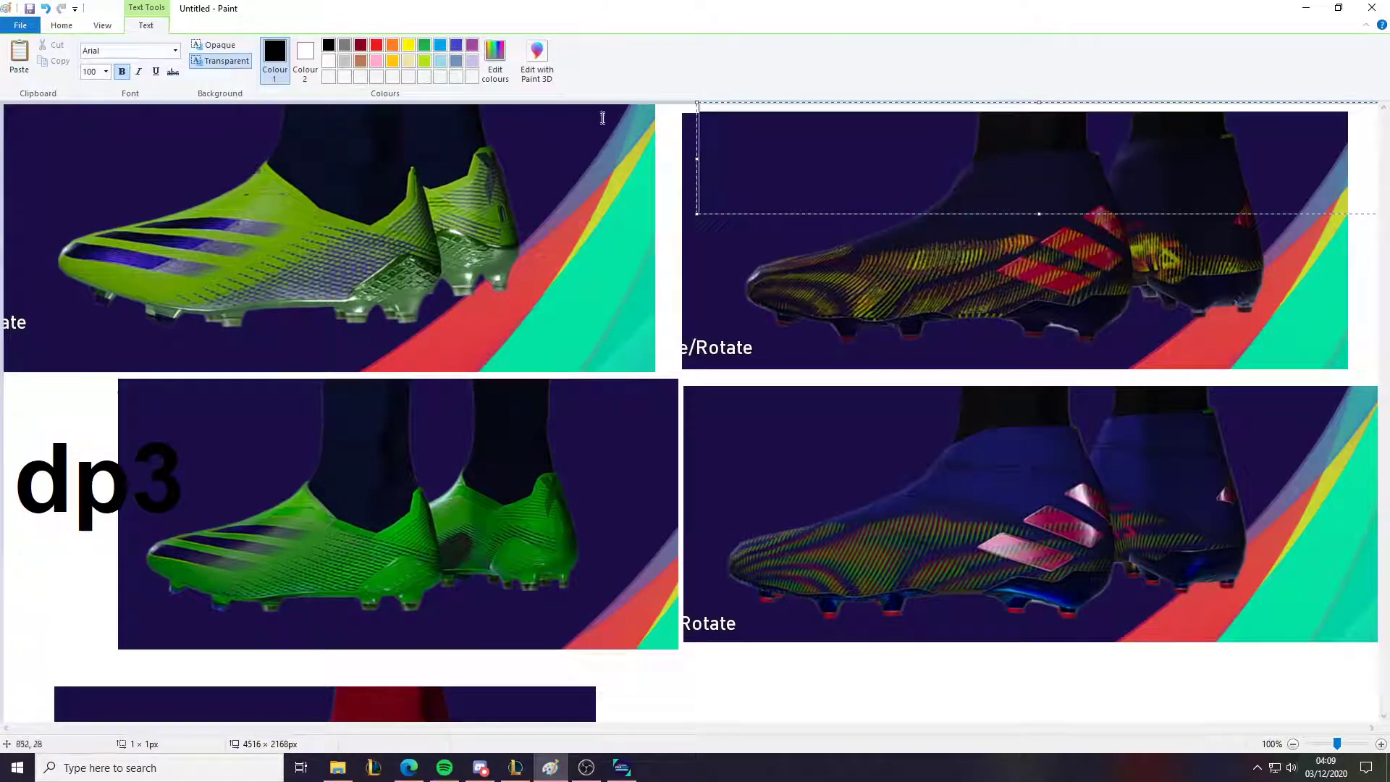
pyautogui.click(49, 144)
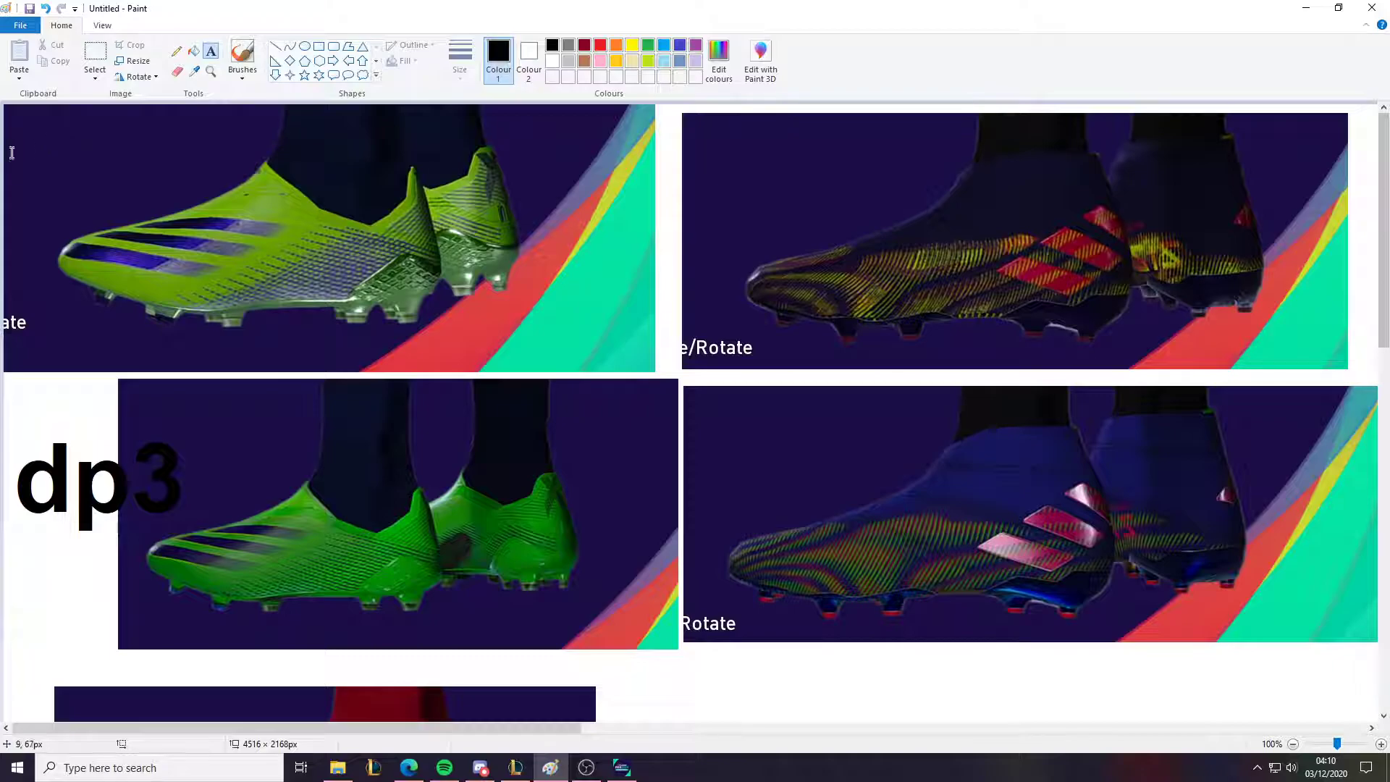
pyautogui.click(15, 151)
pyautogui.write('hoppus')
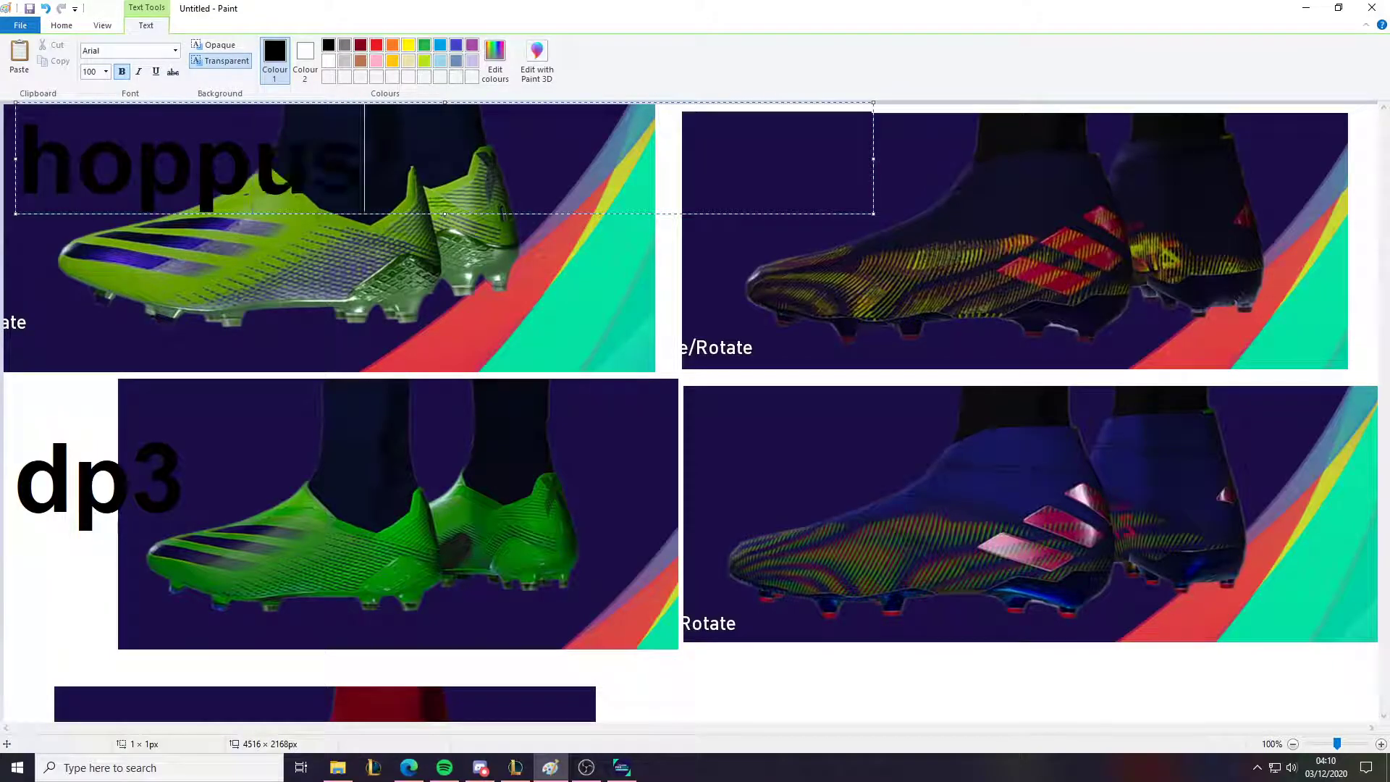
pyautogui.moveTo(531, 224); pyautogui.dragTo(853, 381)
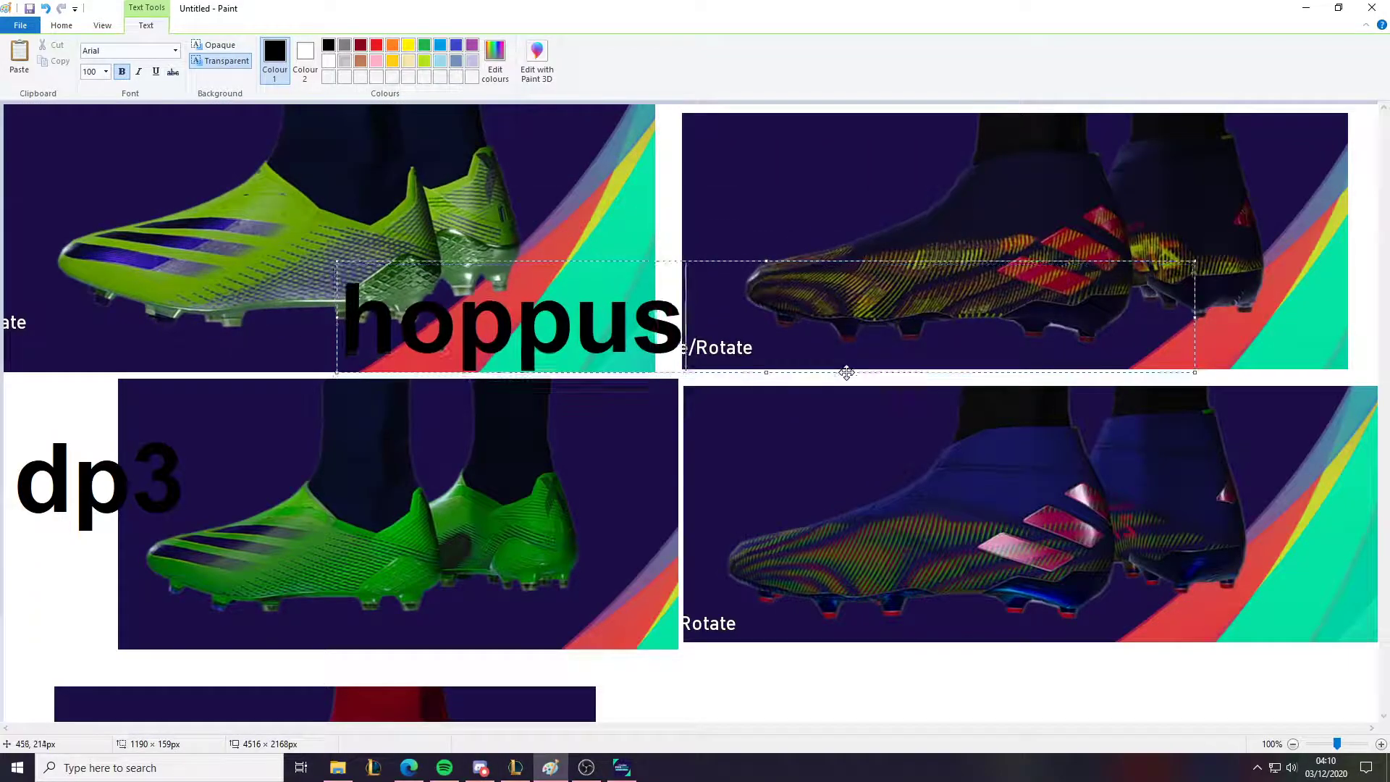
pyautogui.click(839, 598)
pyautogui.scroll(-3, 776, 548)
pyautogui.scroll(3, 572, 415)
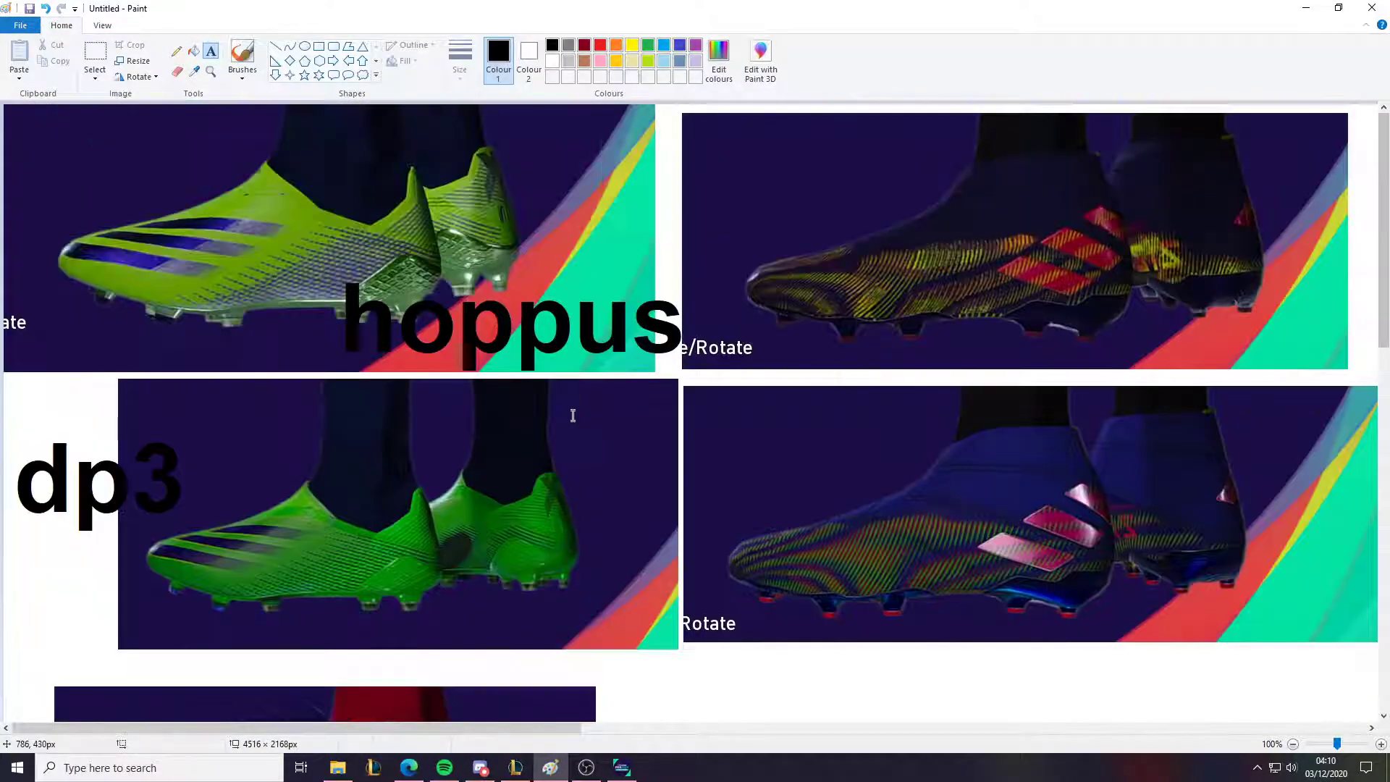
pyautogui.hotkey('ctrl', 'z')
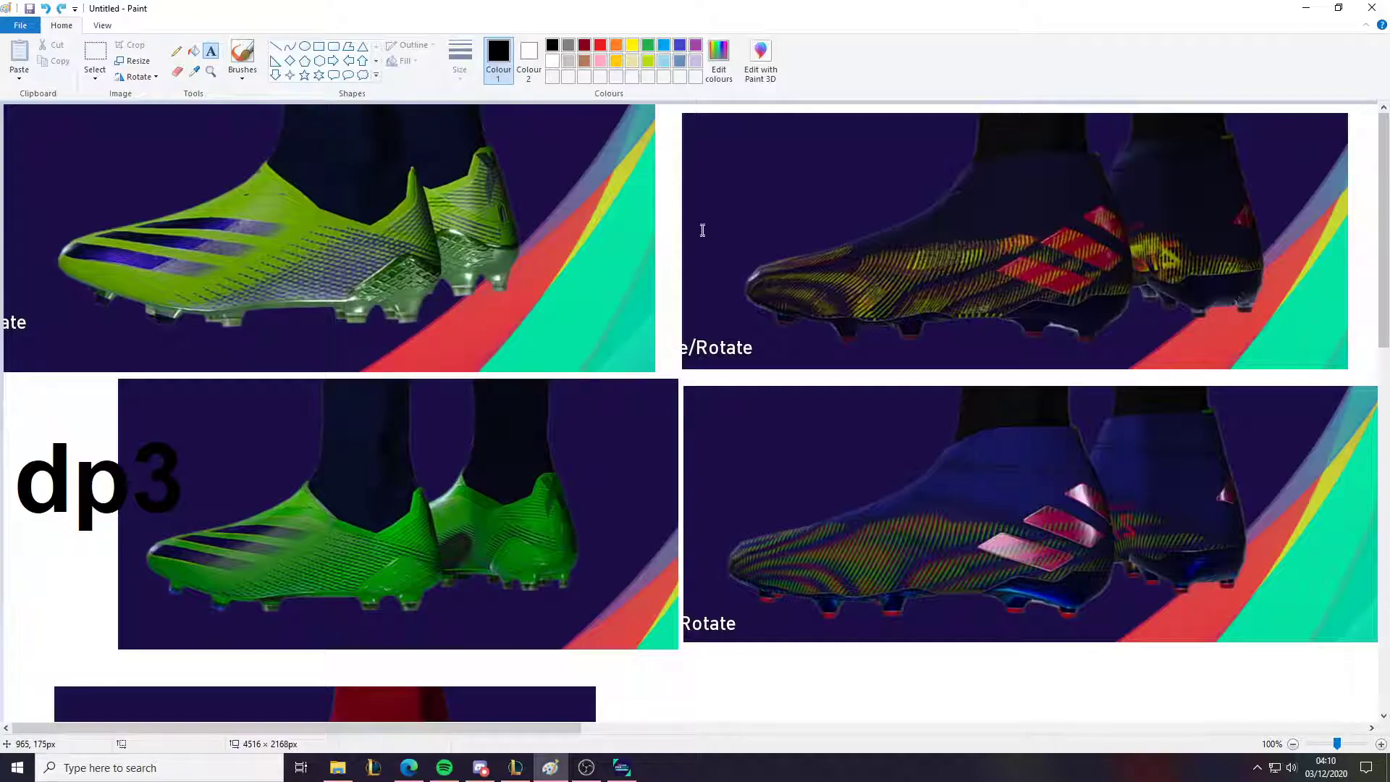
# Step: Add the text label "hoppus" over the upper part of the yellow-green boot image
pyautogui.click(75, 155)
pyautogui.write('hp[p[p')
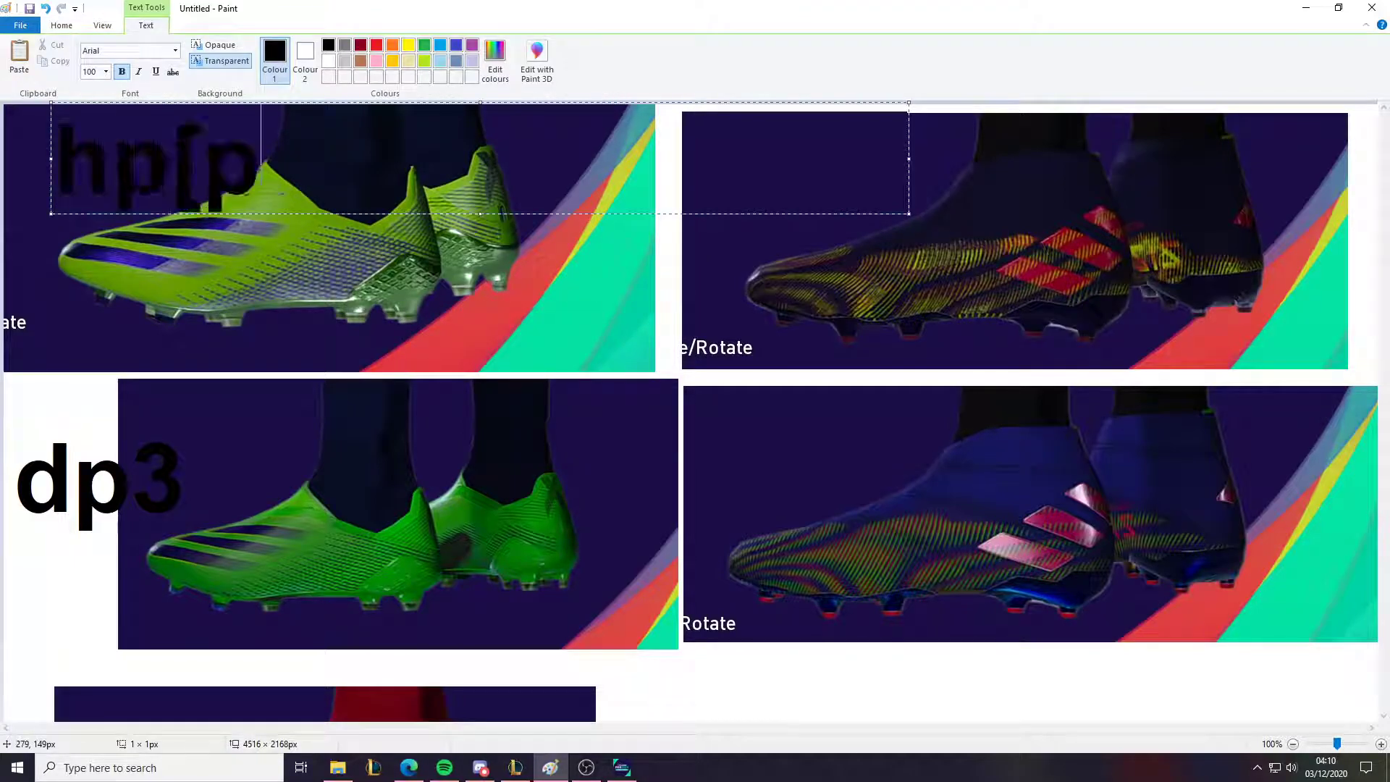
pyautogui.press('BackSpace')
pyautogui.press('BackSpace')
pyautogui.press('BackSpace')
pyautogui.press('BackSpace')
pyautogui.press('BackSpace')
pyautogui.write('opus')
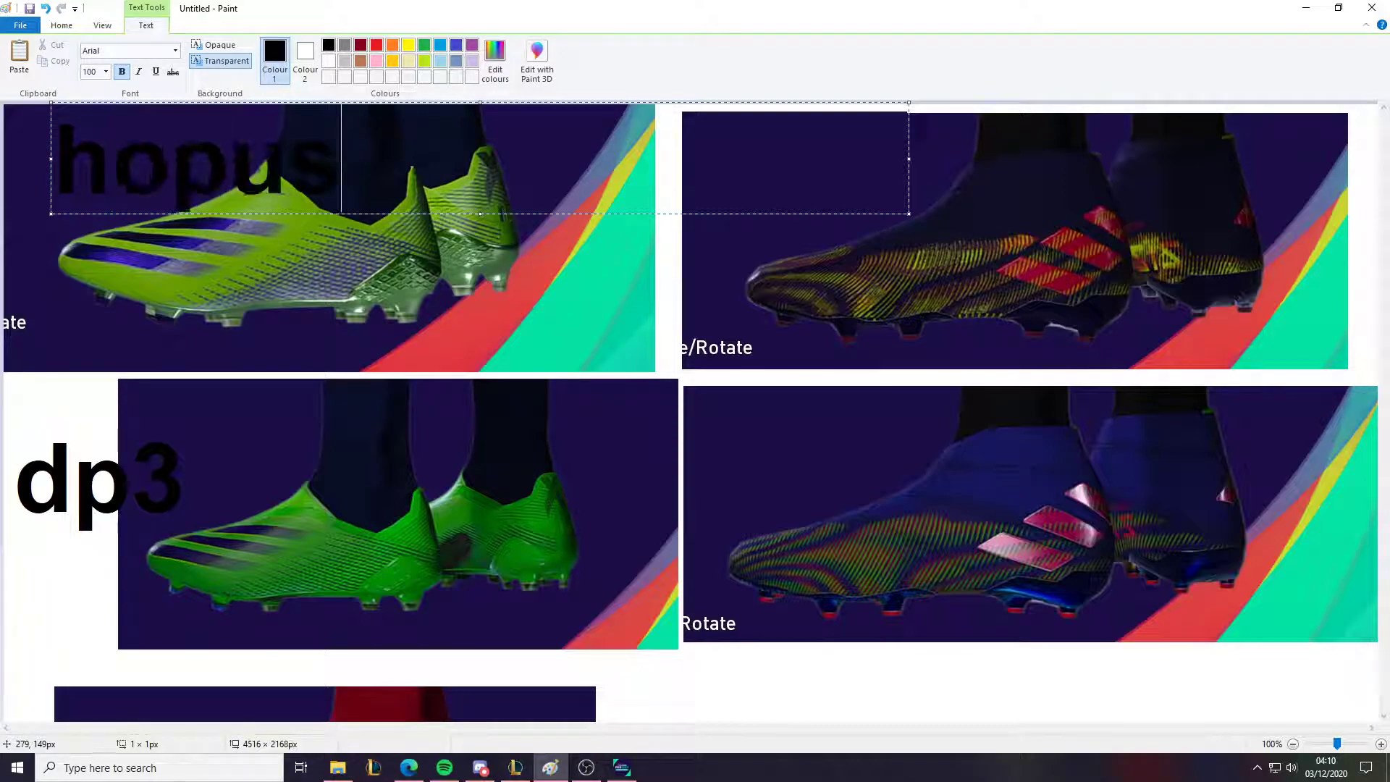
pyautogui.press('Left')
pyautogui.write('p')
pyautogui.click(880, 309)
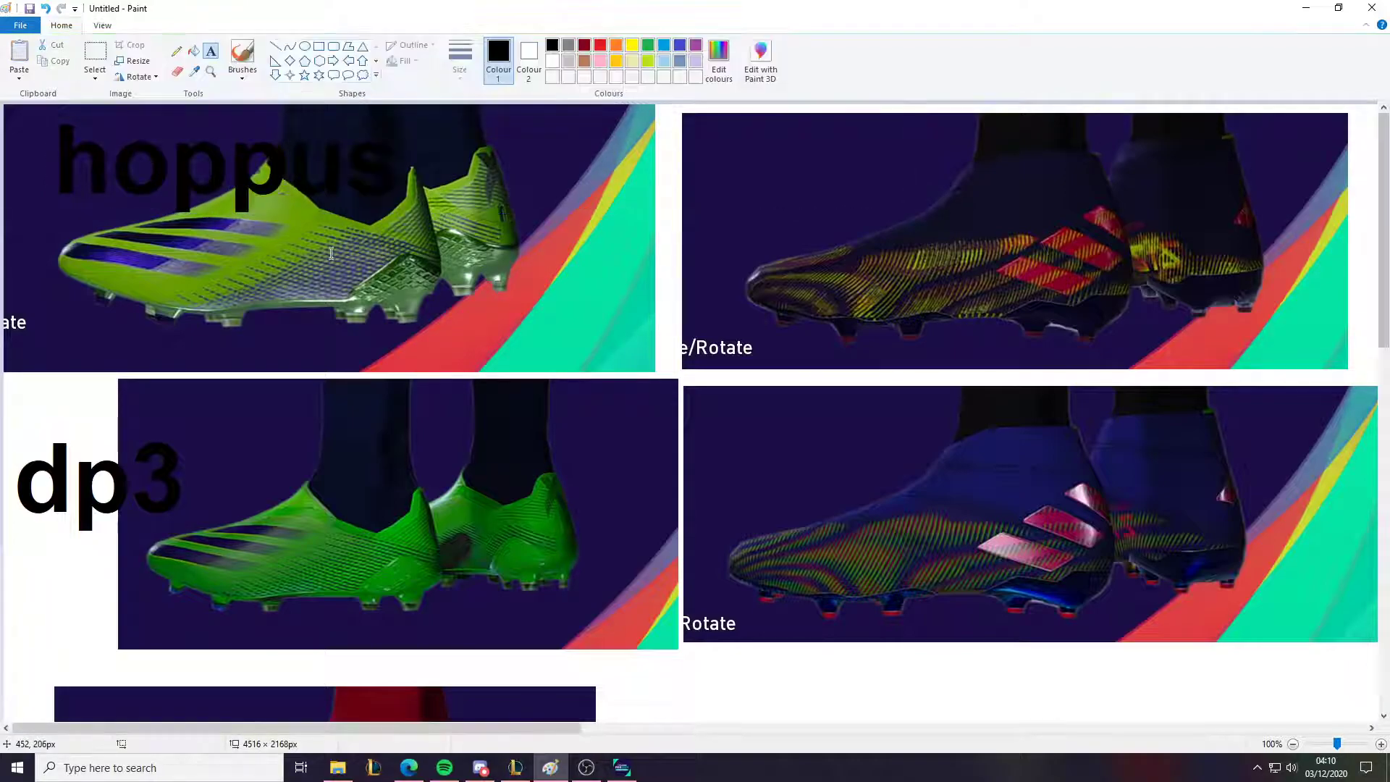
# Step: Examine the black-and-red and black-and-orange boot images further down the canvas against the labelled ones
pyautogui.scroll(-2, 881, 308)
pyautogui.scroll(2, 881, 309)
pyautogui.scroll(-6, 388, 435)
pyautogui.scroll(-2, 404, 441)
pyautogui.scroll(2, 403, 438)
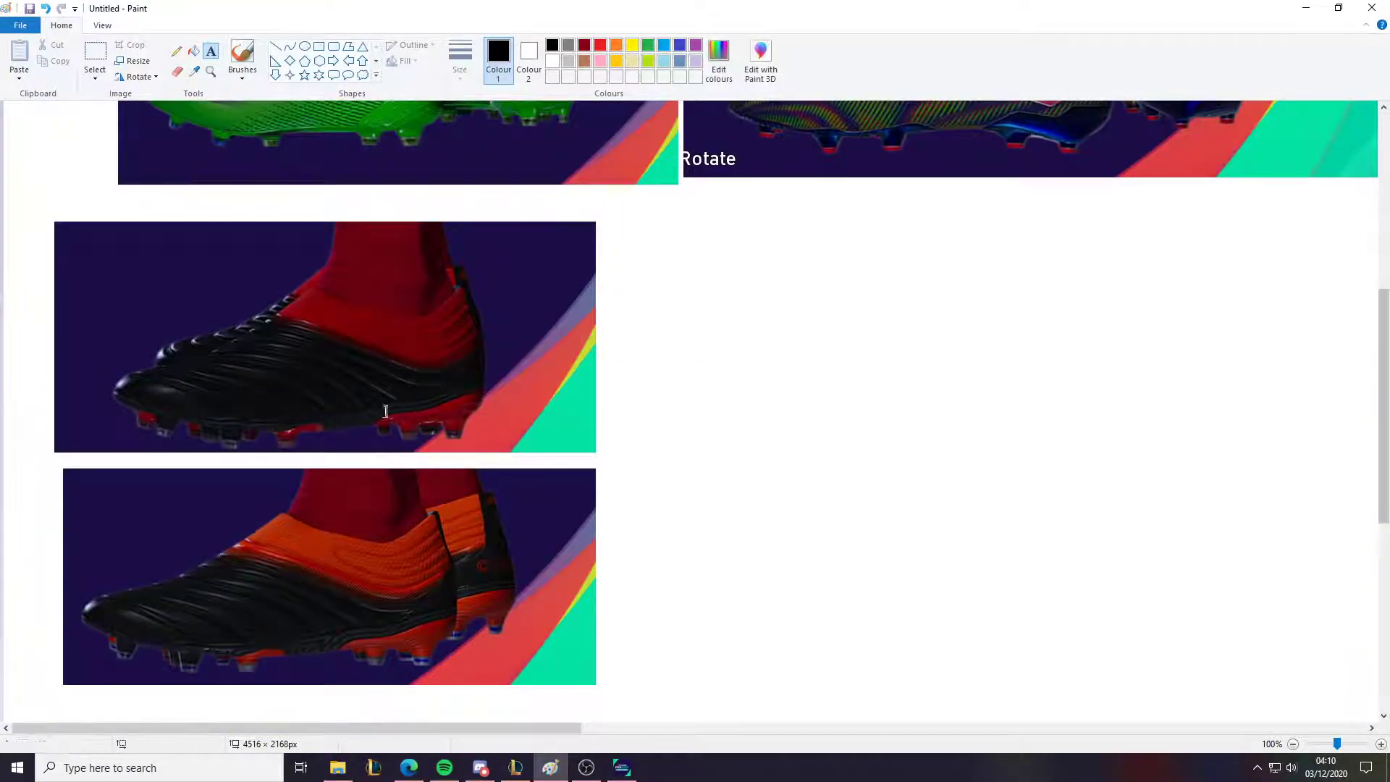
pyautogui.scroll(6, 632, 259)
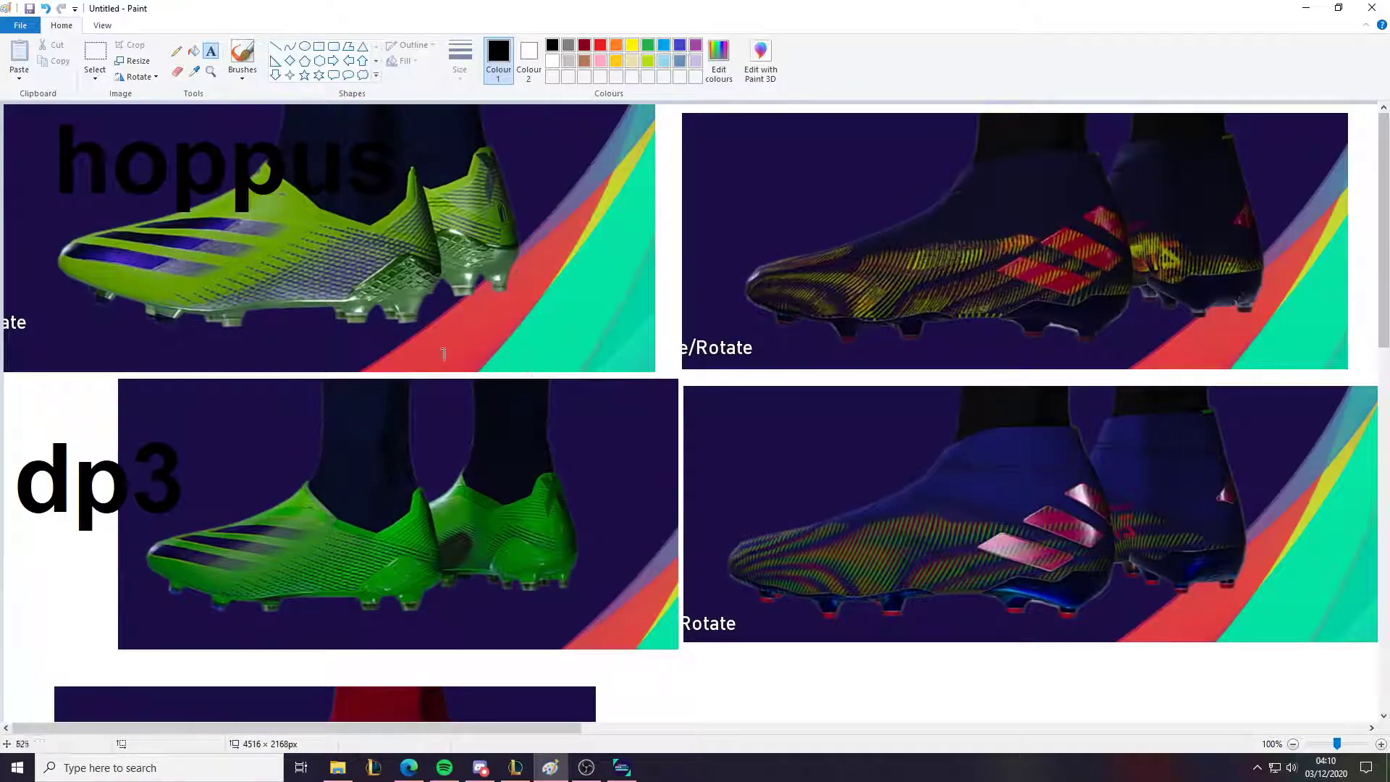